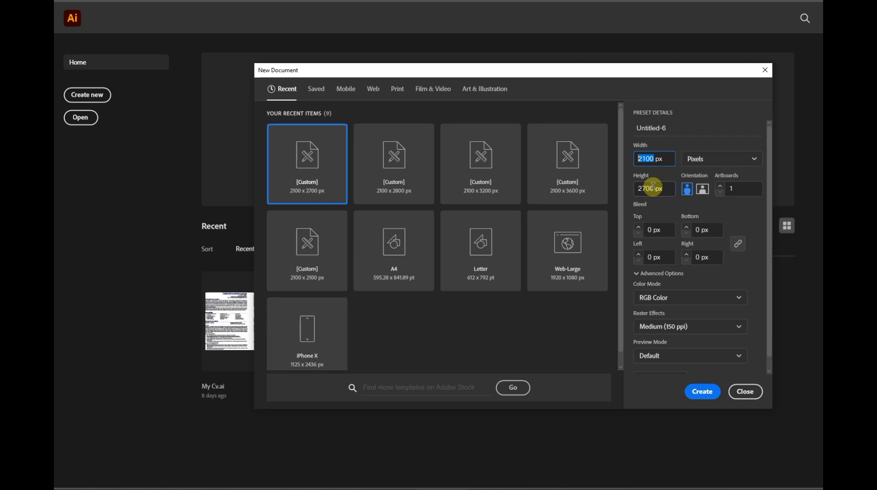
- Create a 2100 × 2700 px RGB document with Medium raster effects resolution
double_click(653, 188)
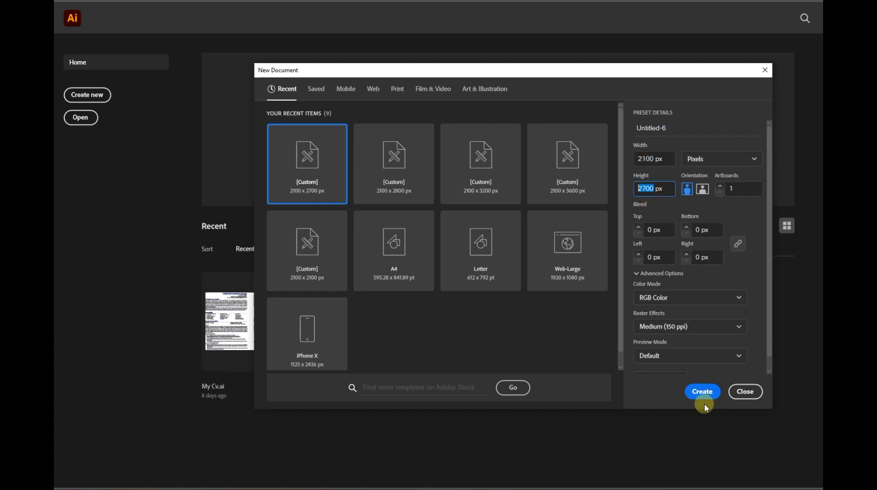
left_click(672, 300)
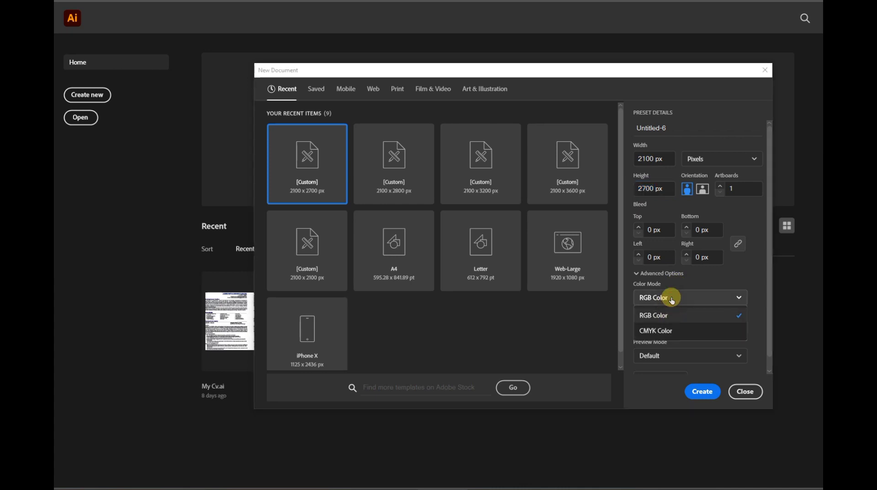
left_click(668, 311)
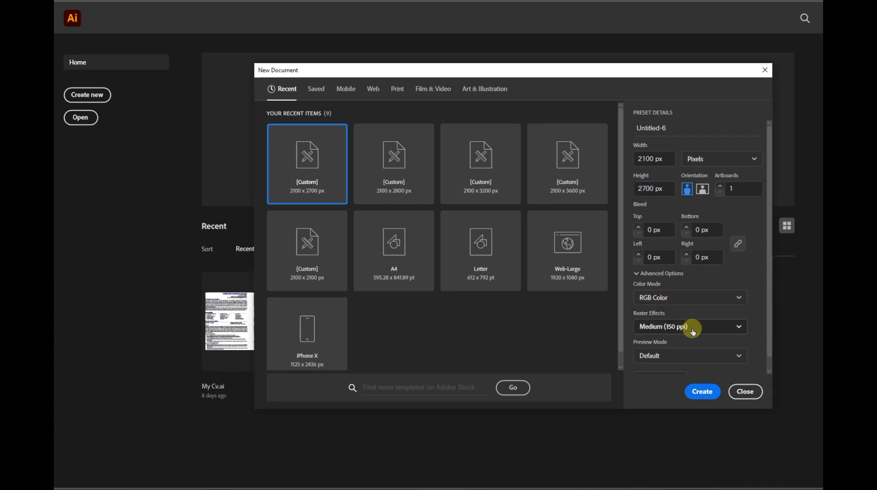
left_click(693, 328)
left_click(673, 364)
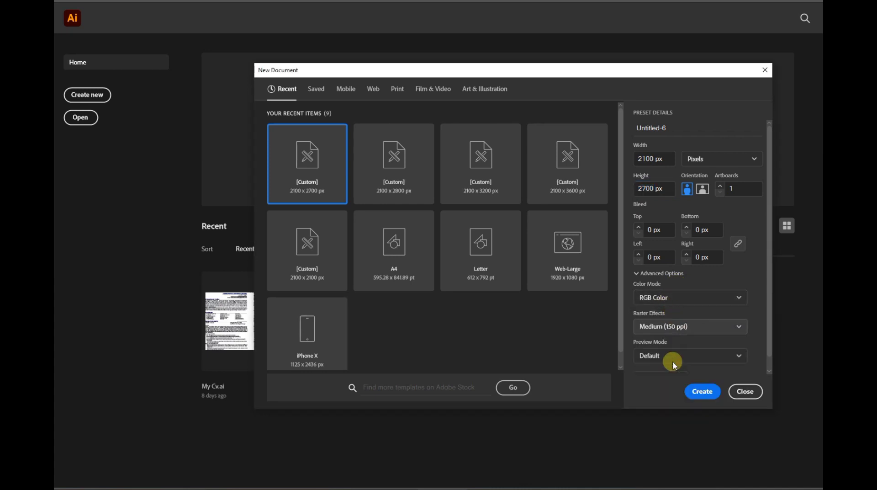
scroll(673, 359, "down", 1)
left_click(702, 392)
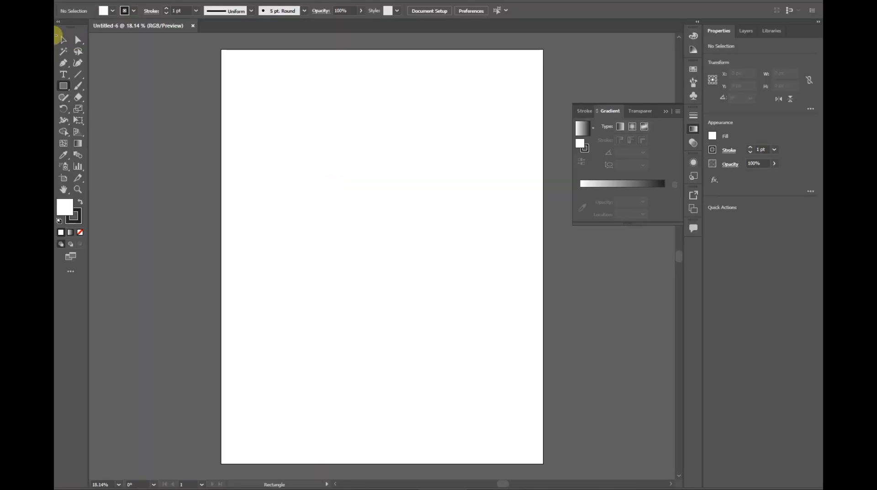
- Choose the Selection tool and scroll to frame the blank portrait artboard of Untitled-6
left_click(65, 40)
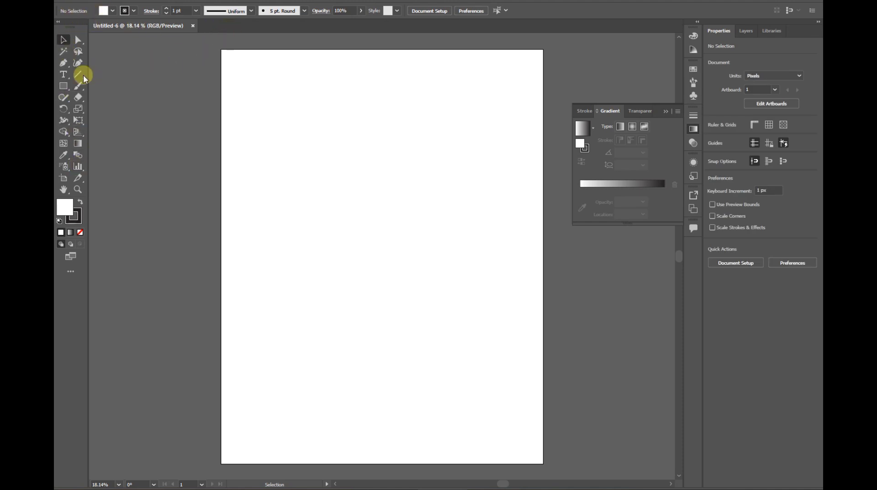
scroll(92, 73, "up", 2)
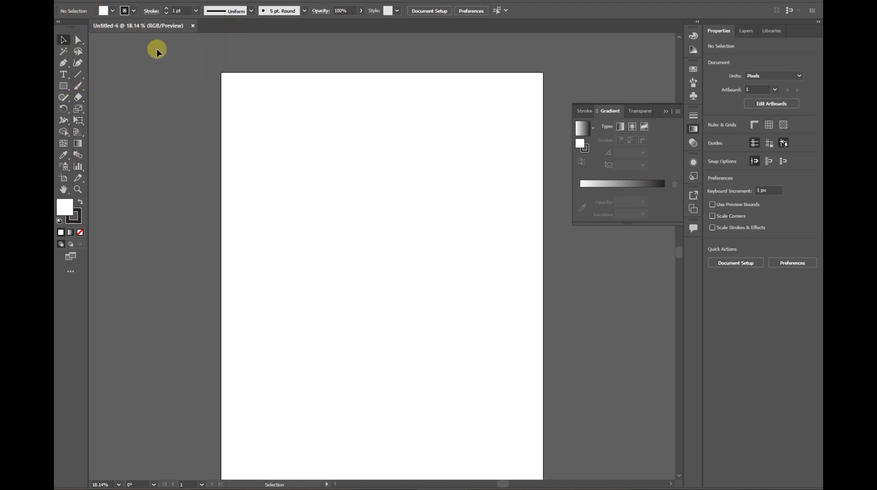
scroll(163, 64, "down", 1)
scroll(166, 72, "down", 1)
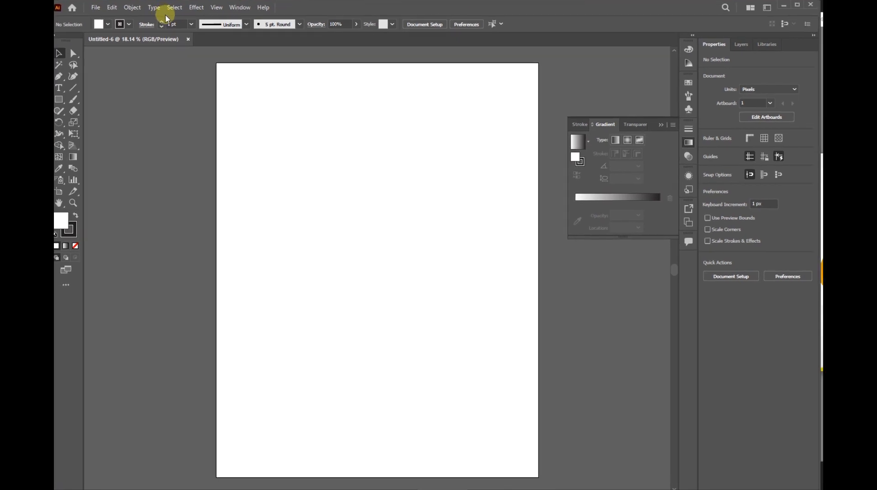
- Use File > Place to choose the nike-logo-3 image and the sneaker PNG
left_click(96, 8)
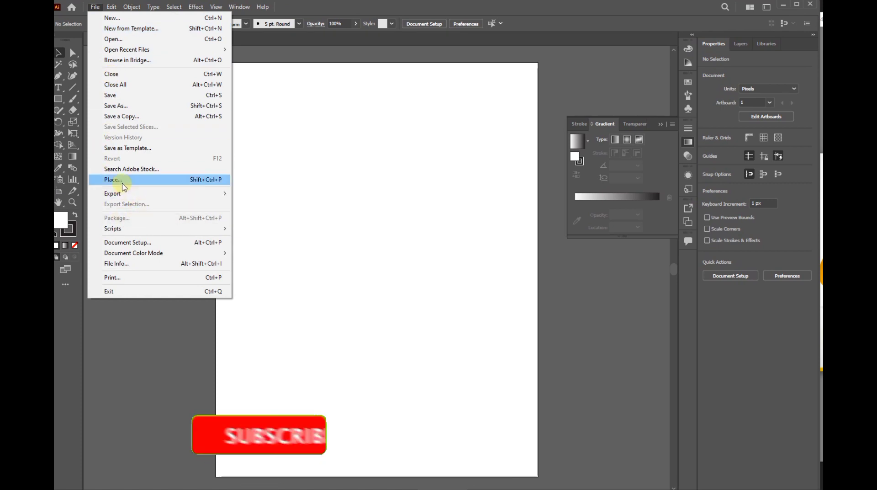
left_click(219, 180)
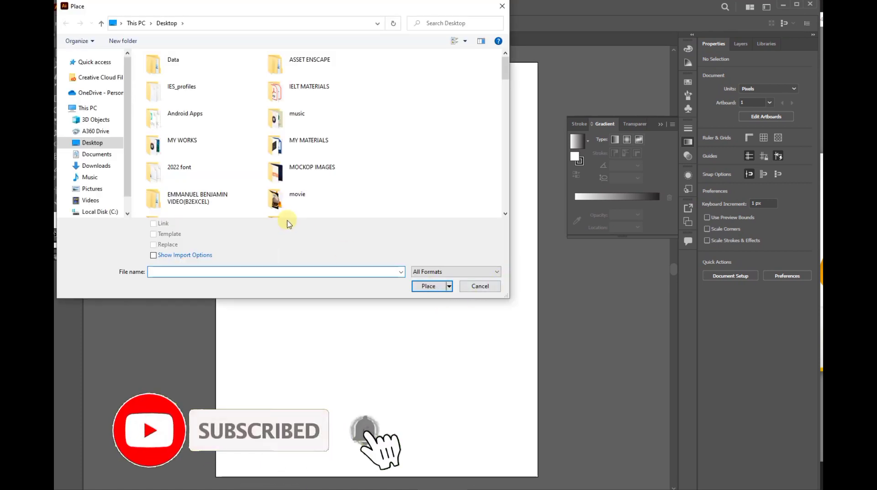
scroll(240, 191, "down", 5)
scroll(241, 190, "down", 5)
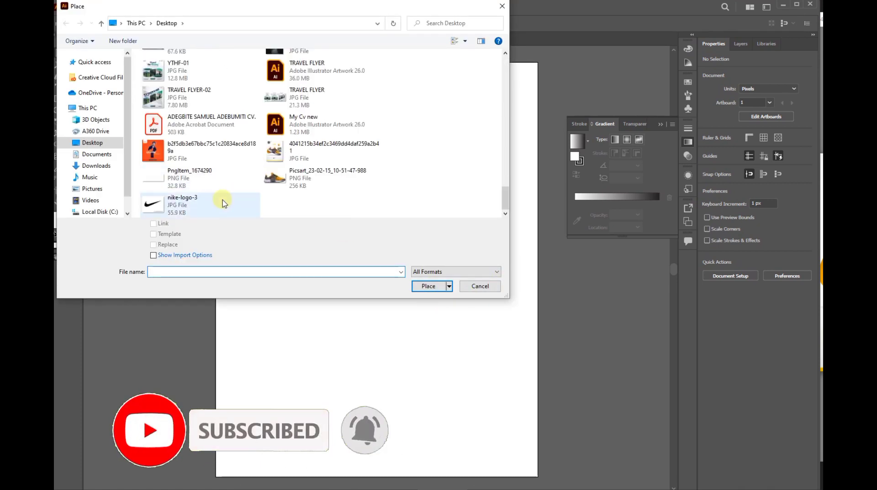
left_click(177, 206)
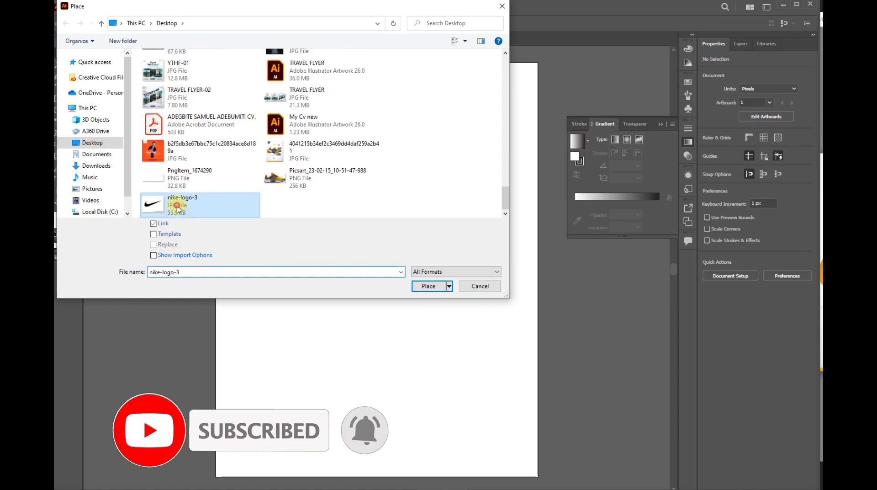
left_click(302, 180, "ctrl")
left_click(428, 286)
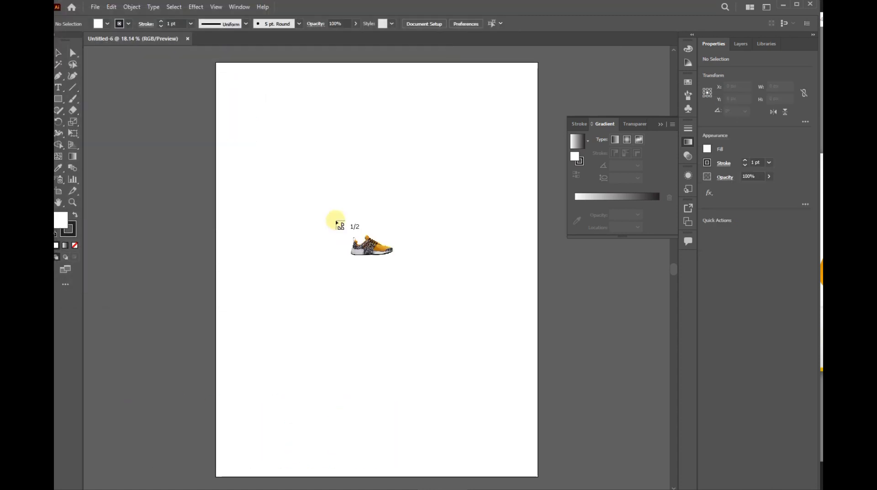
- Drag the sneaker photo onto the artboard and set the Nike logo beside it
left_click(313, 191)
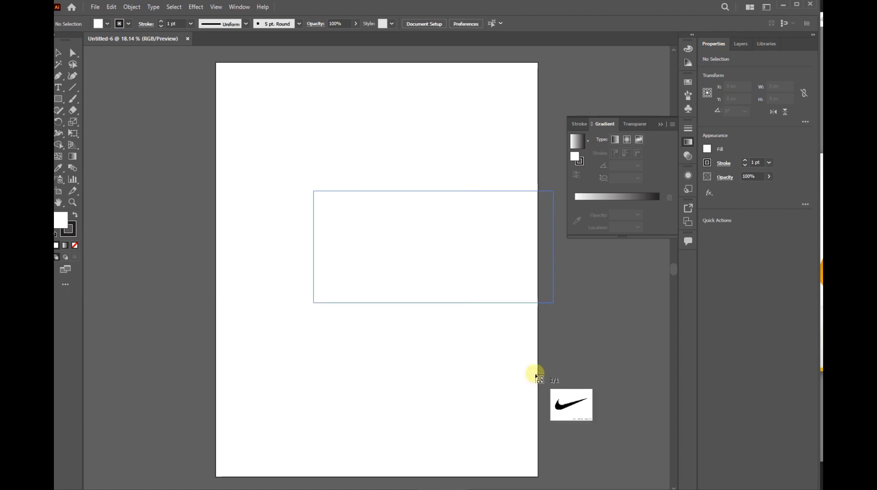
left_click_drag(553, 393, 536, 372)
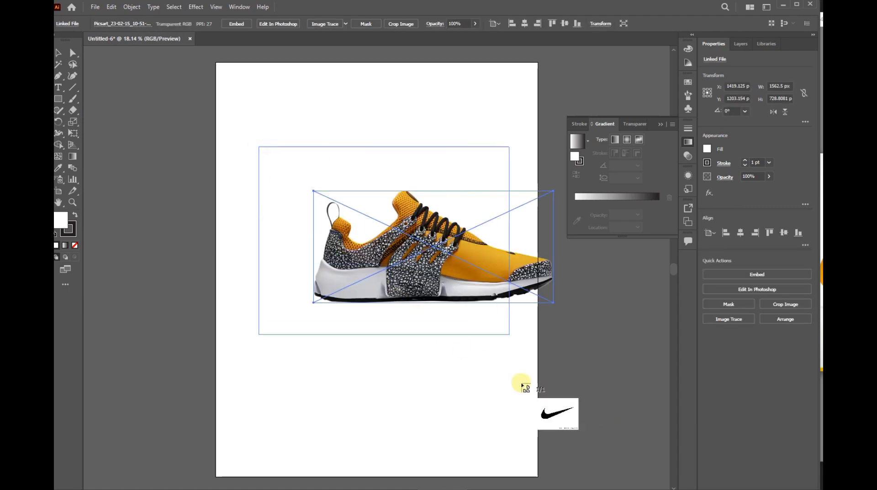
left_click_drag(259, 147, 520, 383)
mouse_move(346, 252)
left_mouse_down()
mouse_move(315, 299)
mouse_move(551, 368)
left_mouse_up()
key("ctrl+minus")
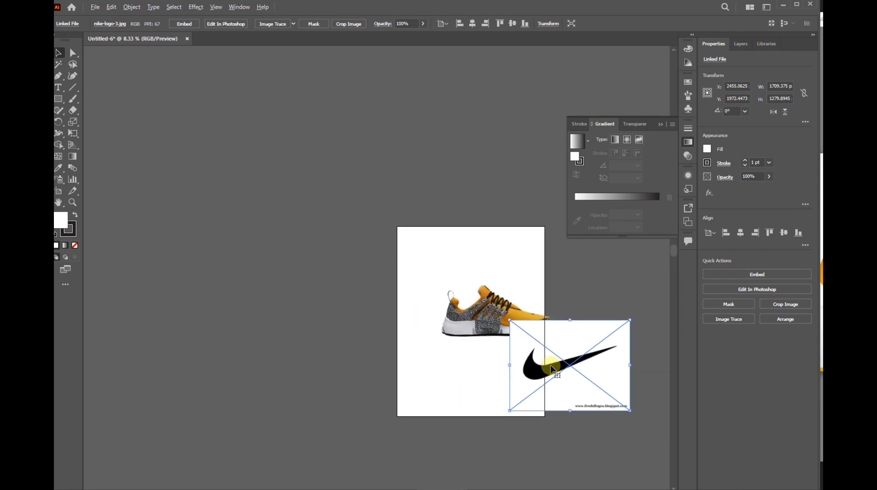
left_click_drag(441, 303, 500, 300)
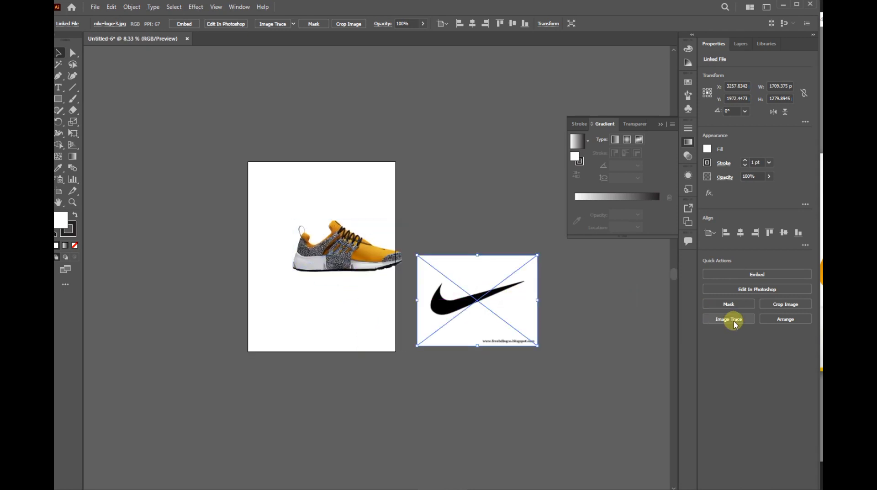
- Image Trace the Nike logo with the Default preset and expand it
left_click(729, 319)
left_click(736, 336)
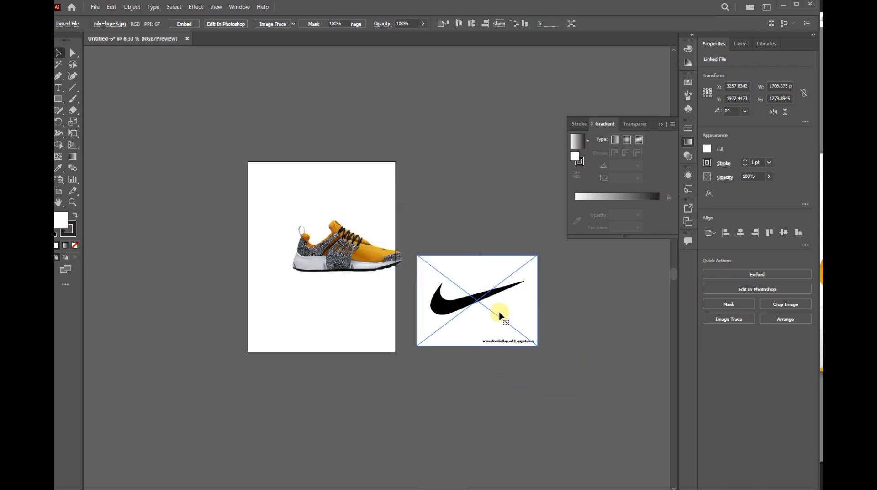
left_click(742, 309)
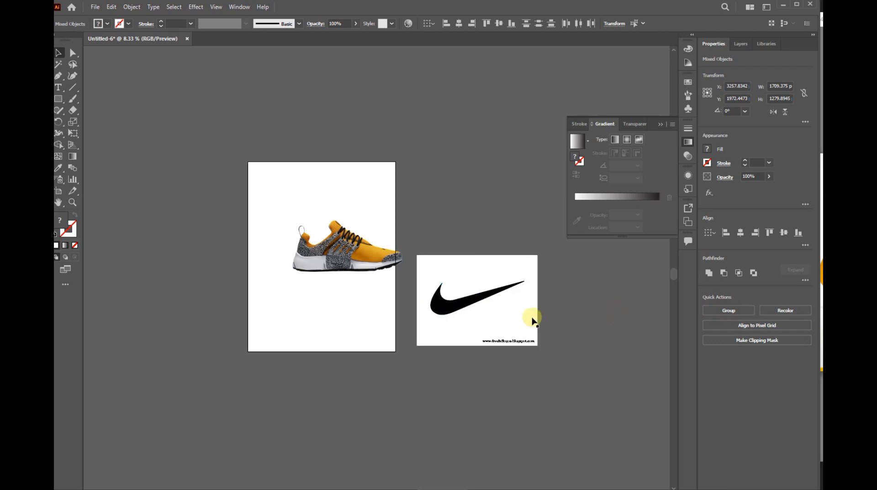
- Delete the white background and small website text, leaving the black swoosh repositioned
left_click_drag(511, 320, 608, 351)
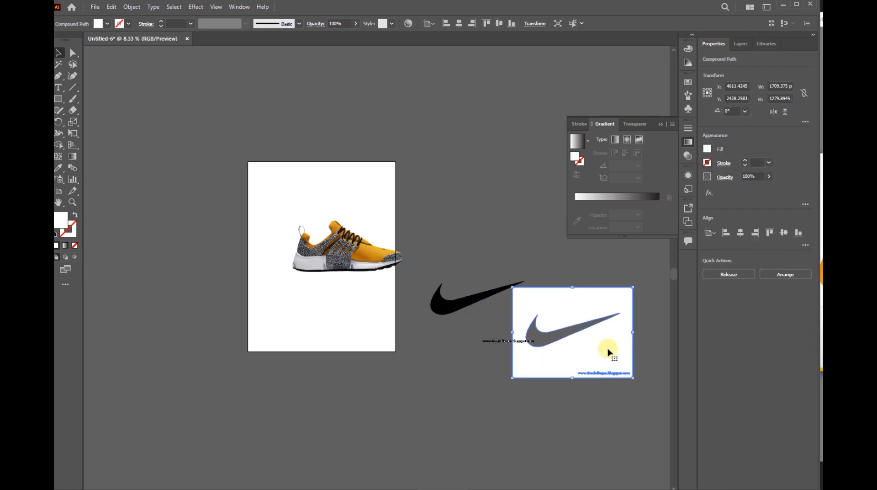
key("Delete")
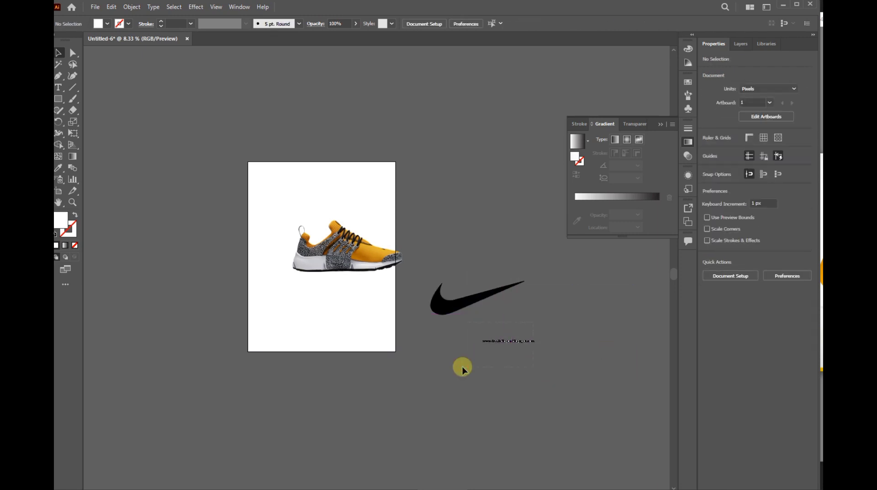
left_click_drag(463, 368, 462, 364)
key("Delete")
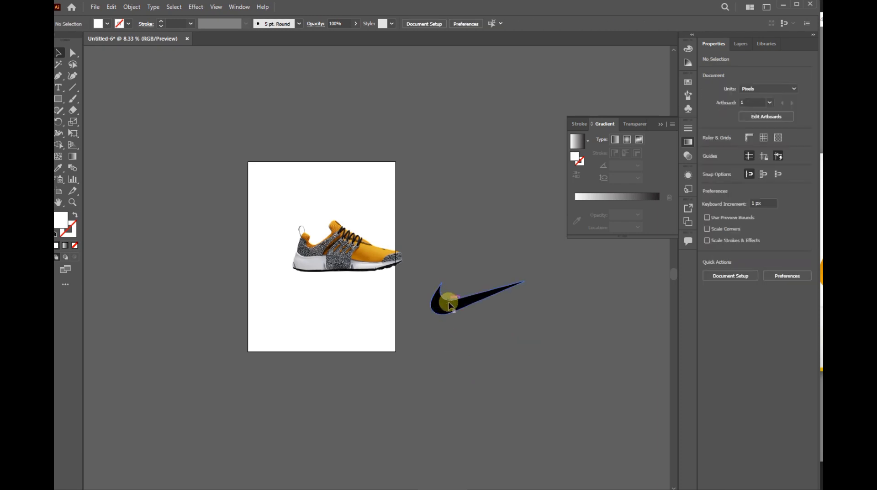
mouse_move(450, 304)
left_mouse_down()
mouse_move(520, 327)
mouse_move(490, 328)
left_mouse_up()
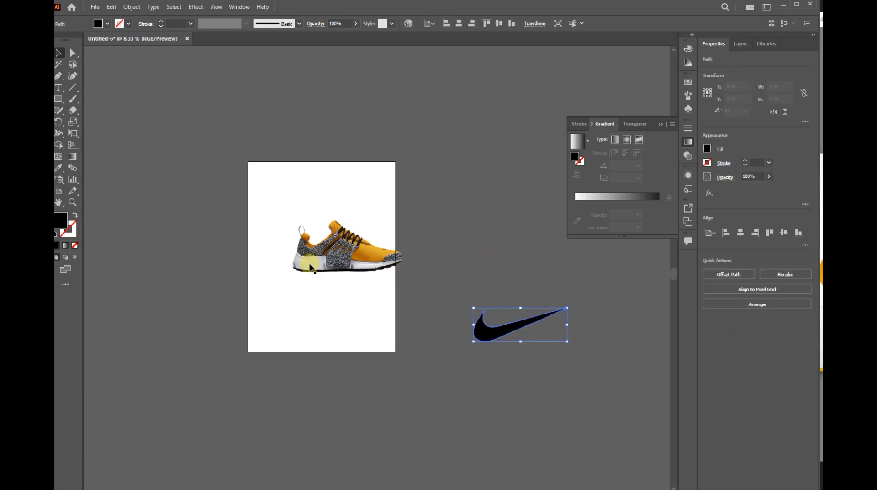
left_click(59, 112)
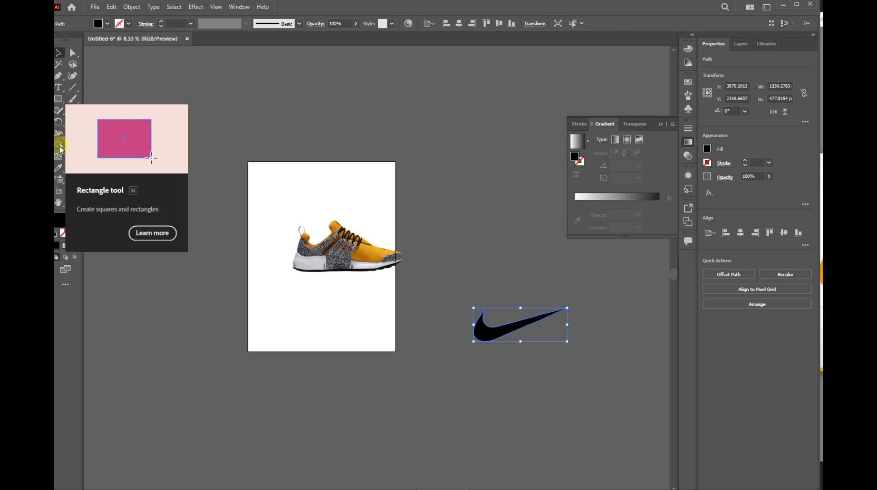
left_click(376, 102)
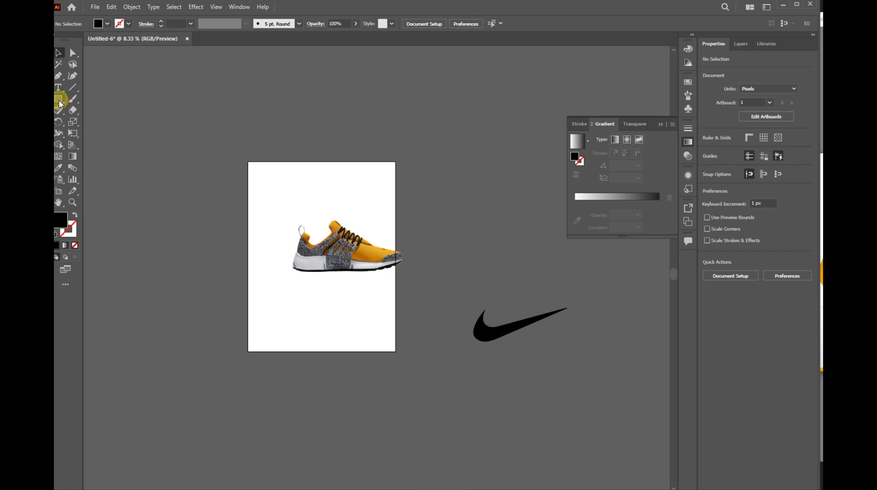
- Draw a thin rectangle along the artboard's bottom and give it a gradient fill
left_click_drag(293, 10, 297, 10)
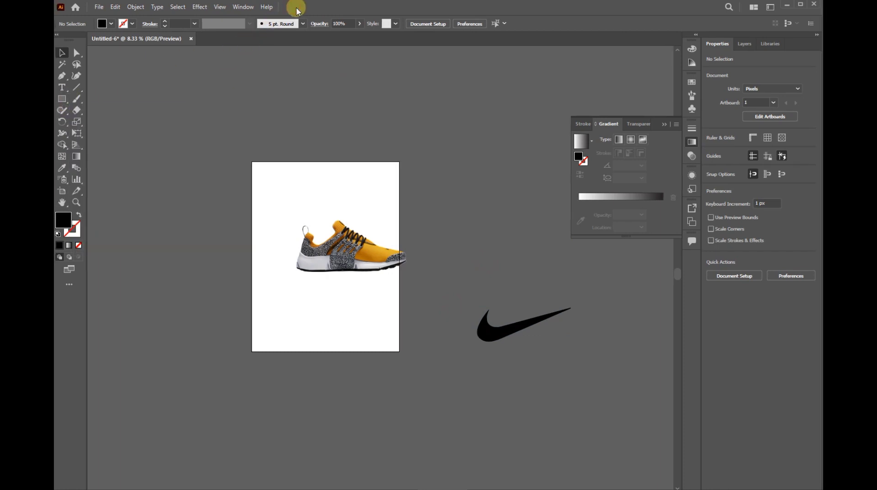
left_click(71, 101)
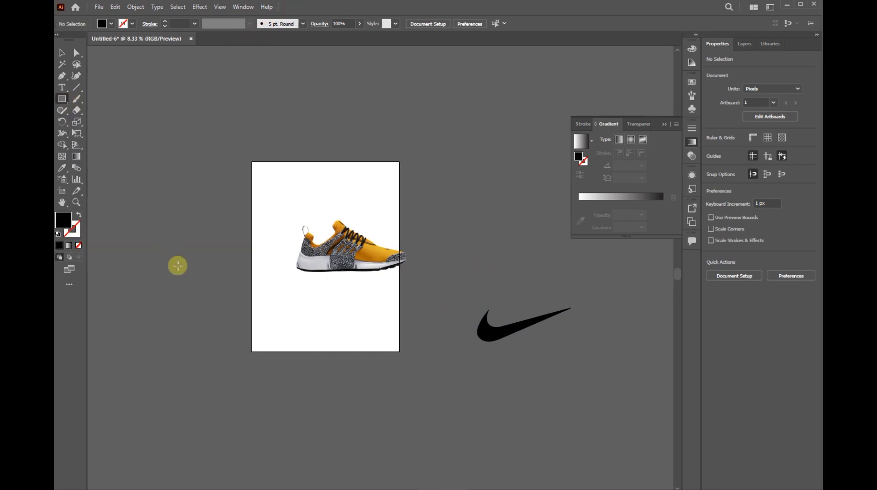
left_click_drag(252, 341, 399, 352)
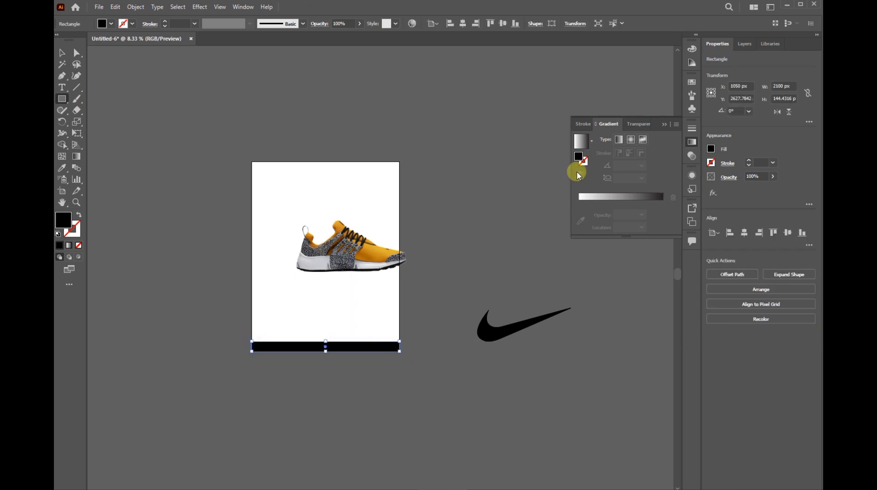
left_click(581, 141)
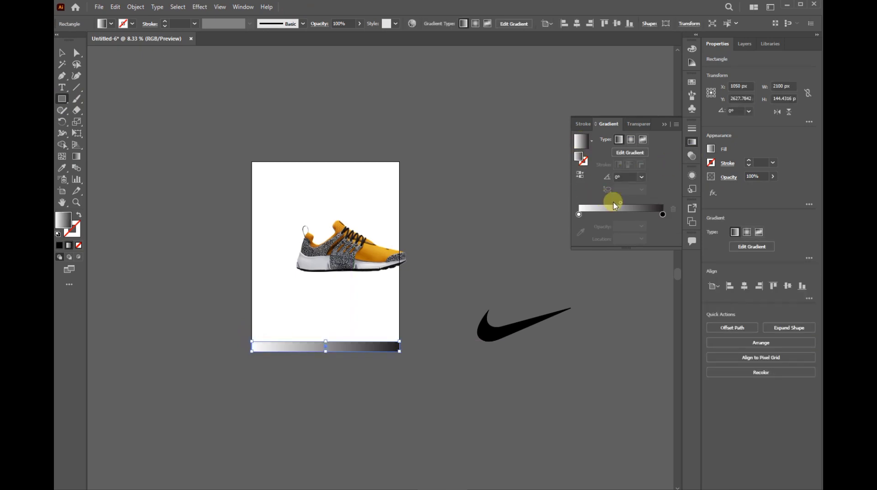
- Sample the shoe's orange into the gradient stops, making the starting stop a lighter orange
double_click(663, 214)
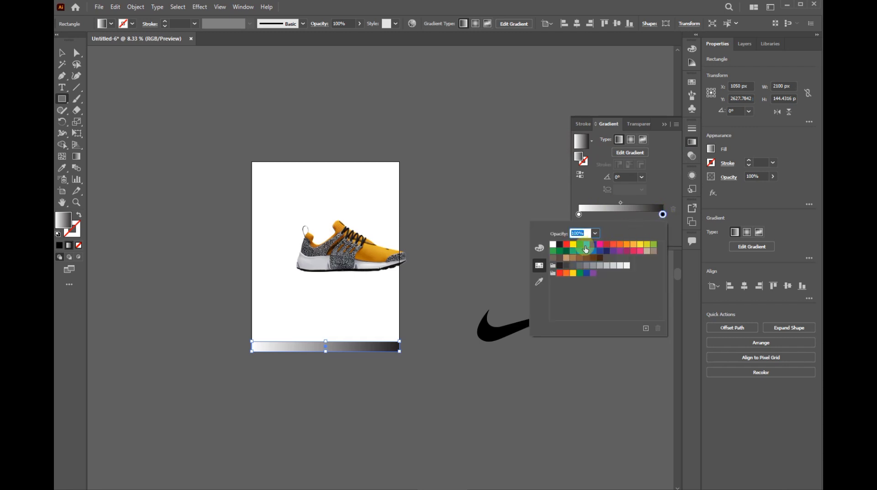
left_click(539, 281)
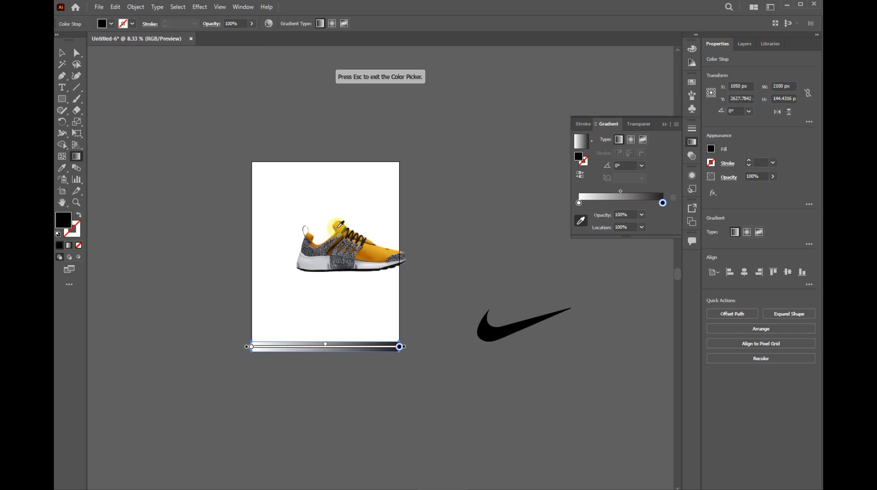
left_click(338, 224)
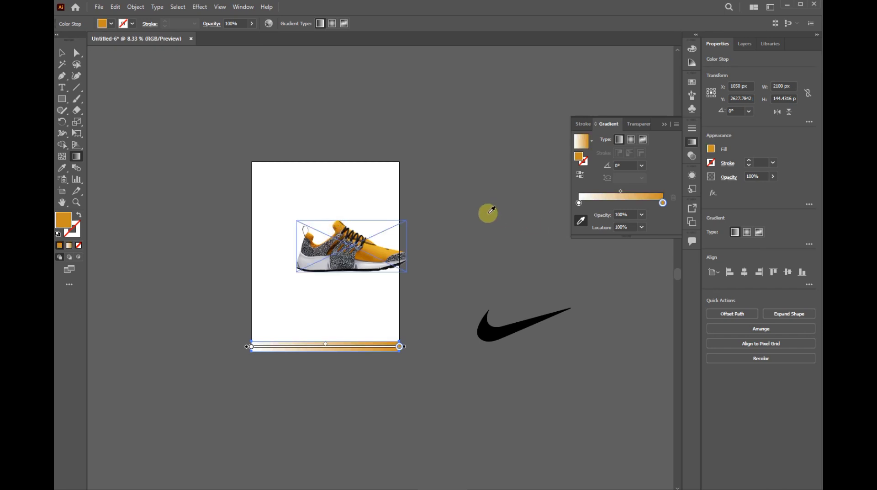
left_click(315, 244)
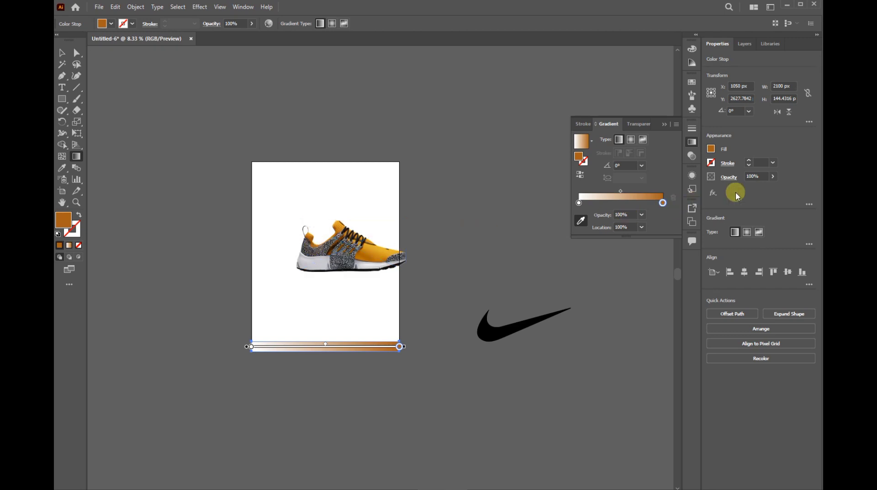
left_click(578, 203)
double_click(578, 203)
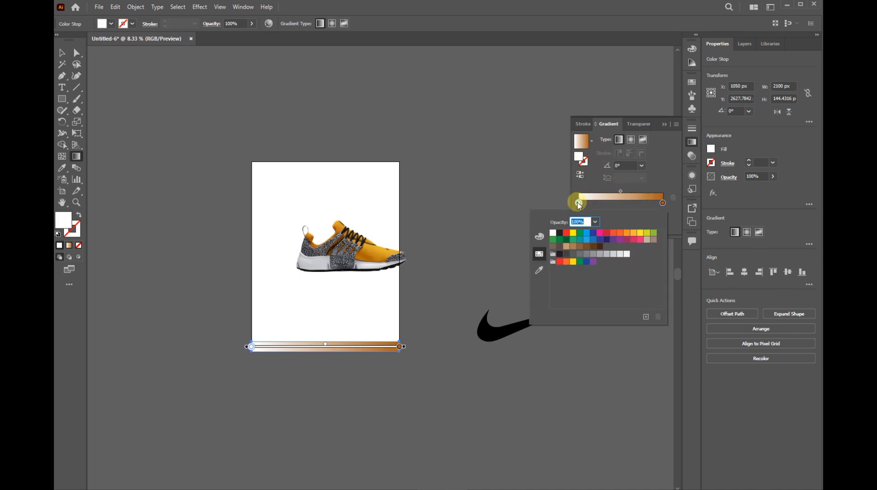
left_click(627, 234)
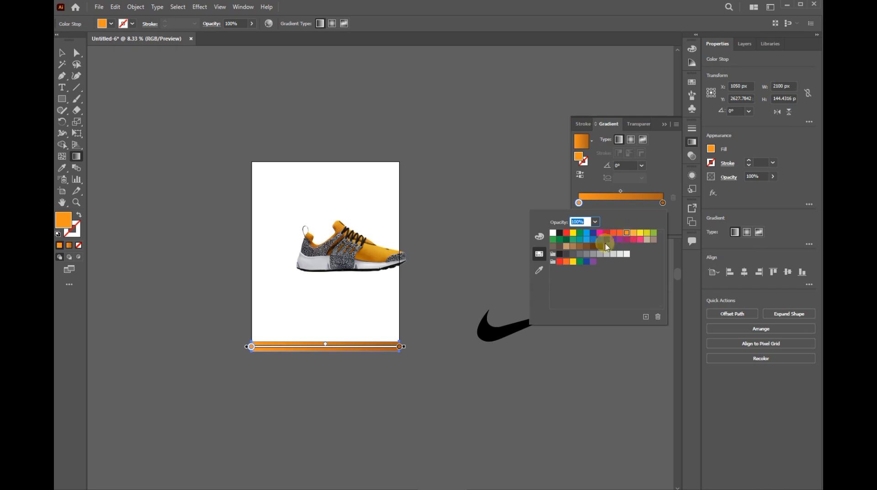
left_click(634, 234)
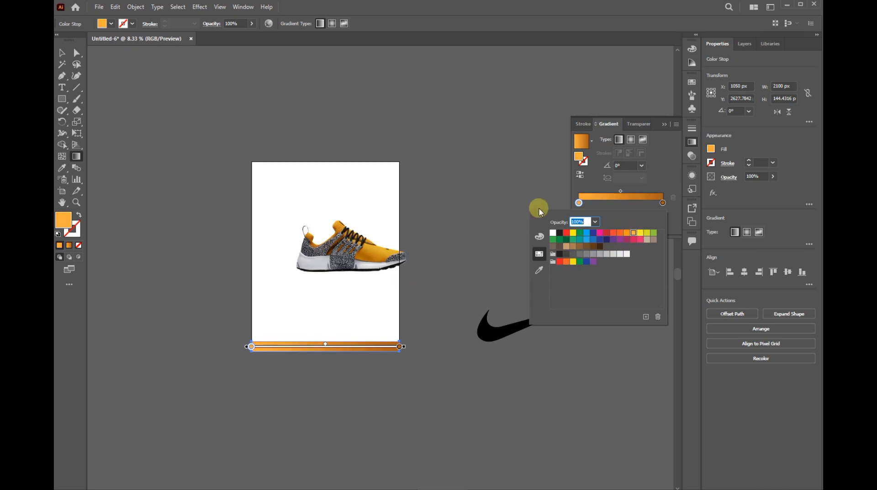
- Set the gradient's end stop to deeper orange E99600 using the RGB sliders
left_click(663, 203)
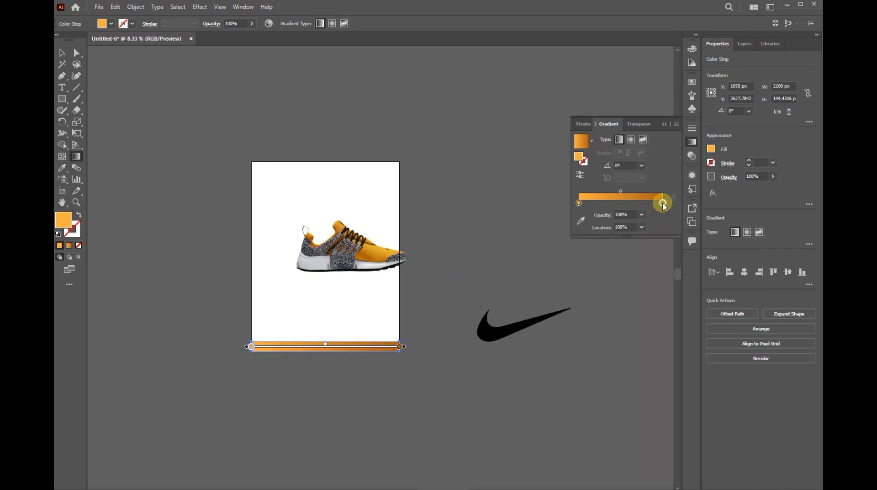
double_click(663, 203)
left_click(573, 231)
left_click(540, 236)
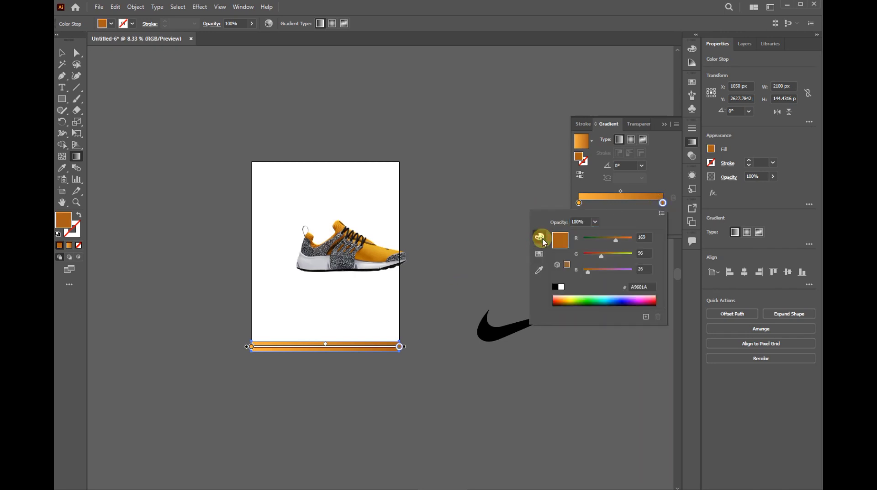
left_click(565, 300)
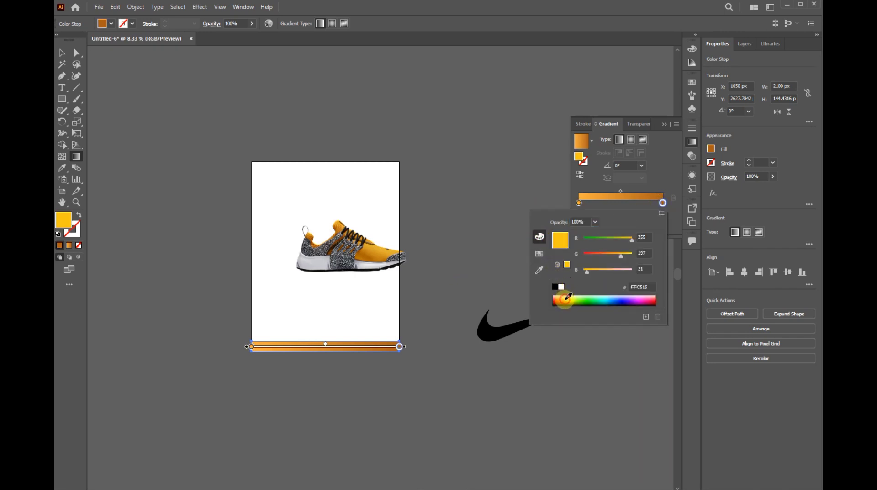
left_click(567, 298)
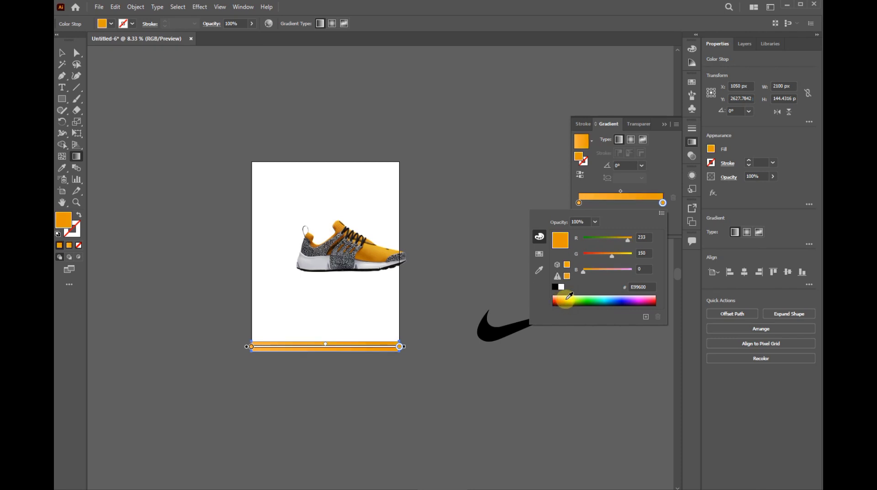
double_click(580, 203)
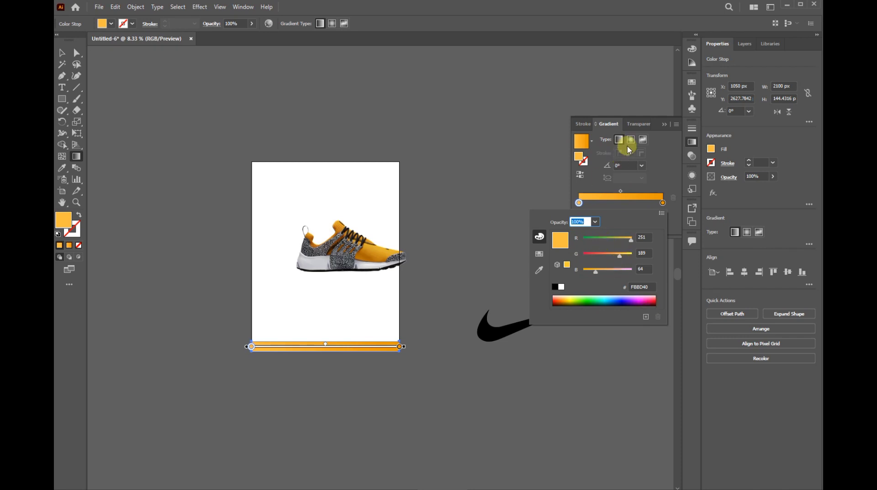
left_click(663, 124)
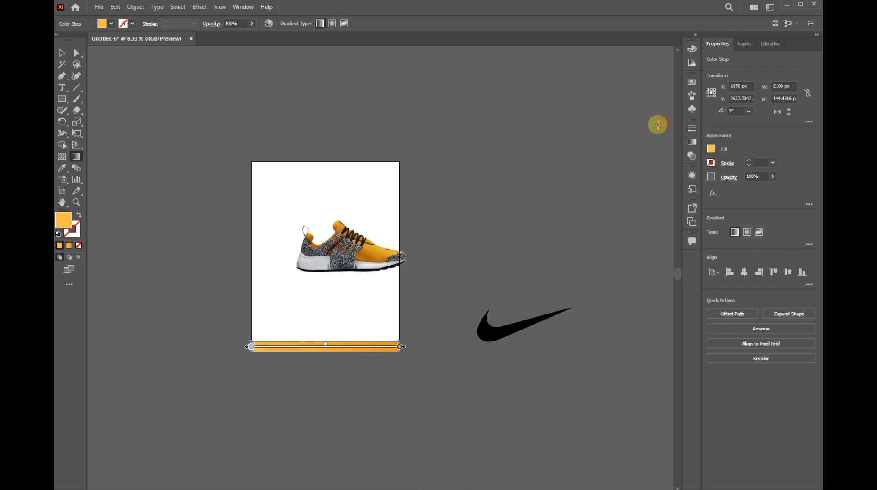
- Tilt the sneaker photo, enlarge it from a corner and shift it up-left
left_click(62, 53)
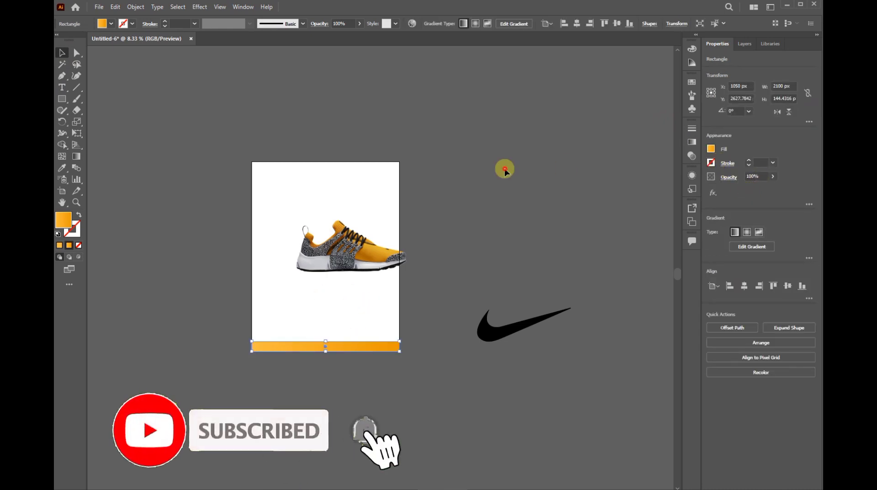
left_click(489, 364)
mouse_move(387, 269)
left_mouse_down()
mouse_move(357, 267)
mouse_move(368, 295)
left_mouse_up()
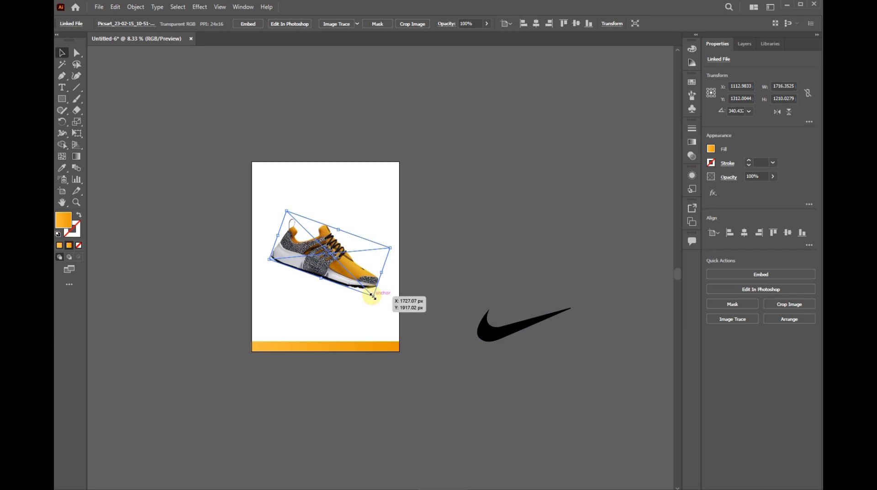
left_click_drag(372, 295, 396, 315)
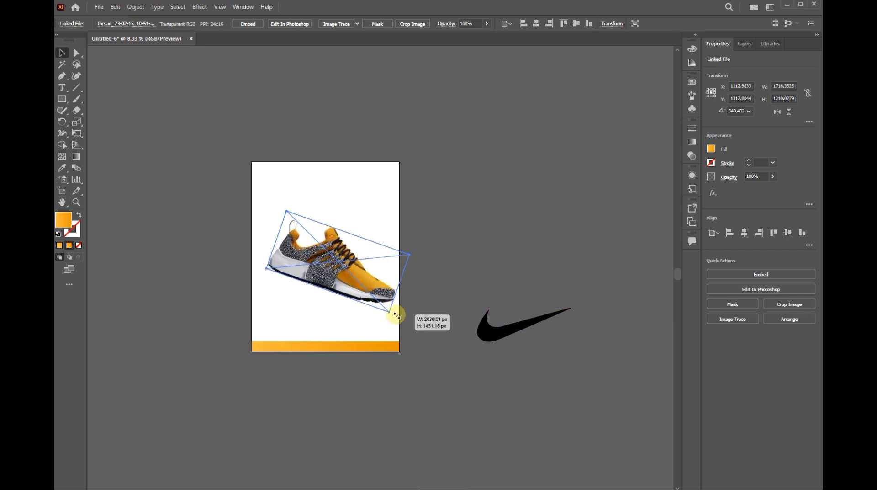
mouse_move(396, 315)
left_mouse_down()
mouse_move(358, 295)
mouse_move(368, 298)
left_mouse_up()
- Duplicate the black swoosh above the original and give the copy an orange gradient fill
left_click(511, 346)
left_click_drag(502, 337, 497, 260)
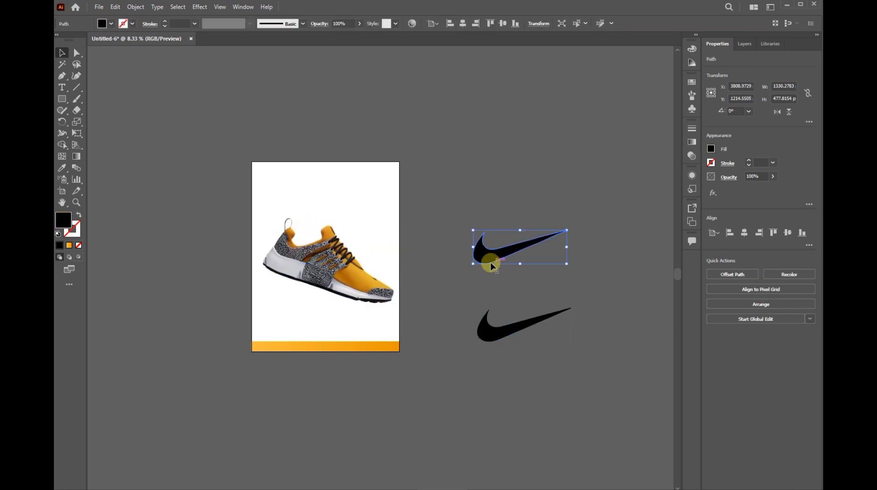
left_click(692, 142)
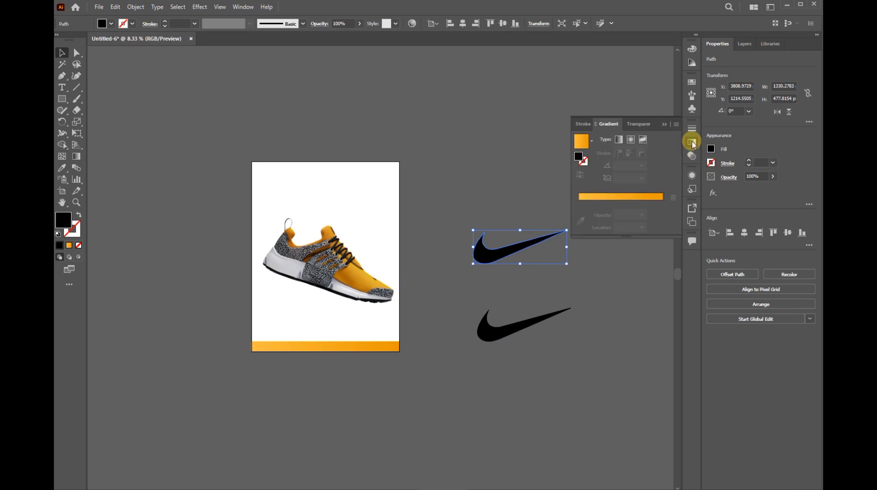
left_click(607, 203)
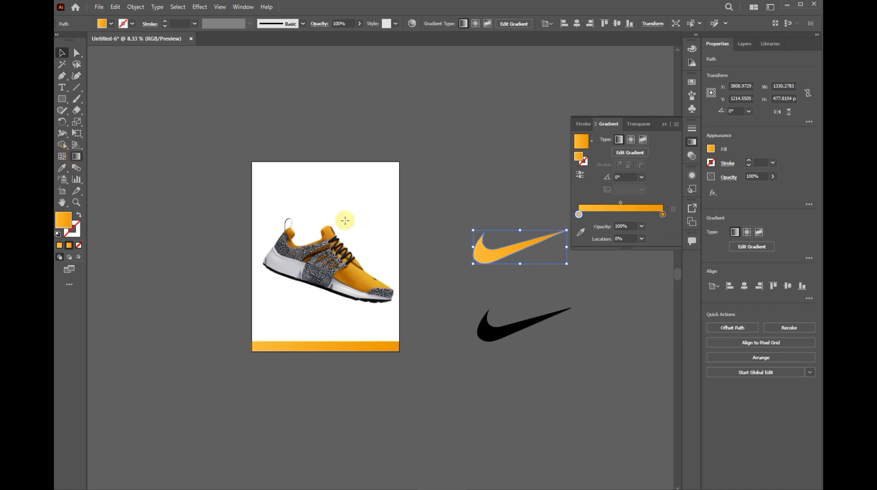
- Drag the gradient across the swoosh in reverse and tidy its colour stops
key("g")
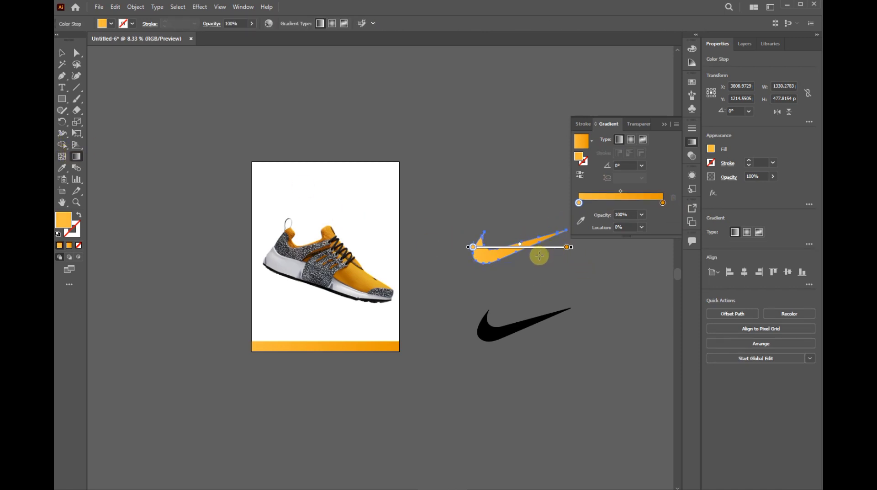
left_click_drag(539, 256, 468, 242)
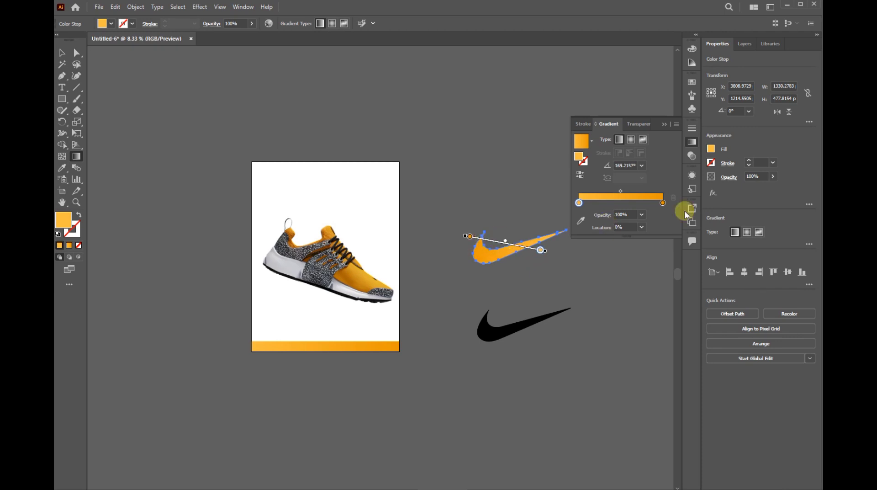
left_click(659, 204)
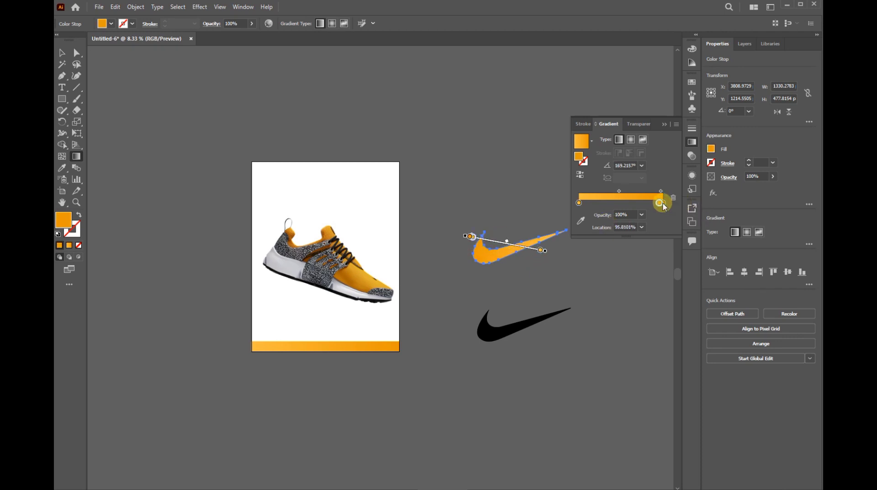
left_click_drag(650, 204, 672, 196)
double_click(663, 203)
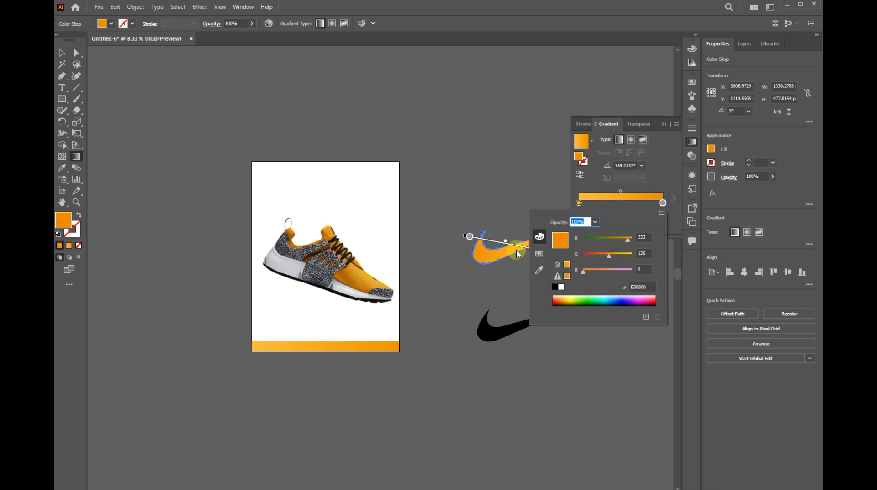
left_click(665, 124)
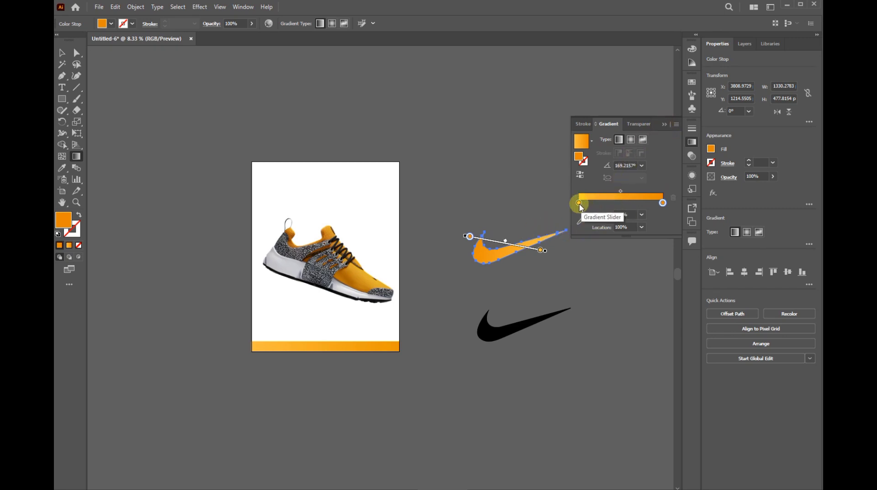
- Redraw the gradient so it runs right to left along the swoosh, about -169°
left_click(542, 252)
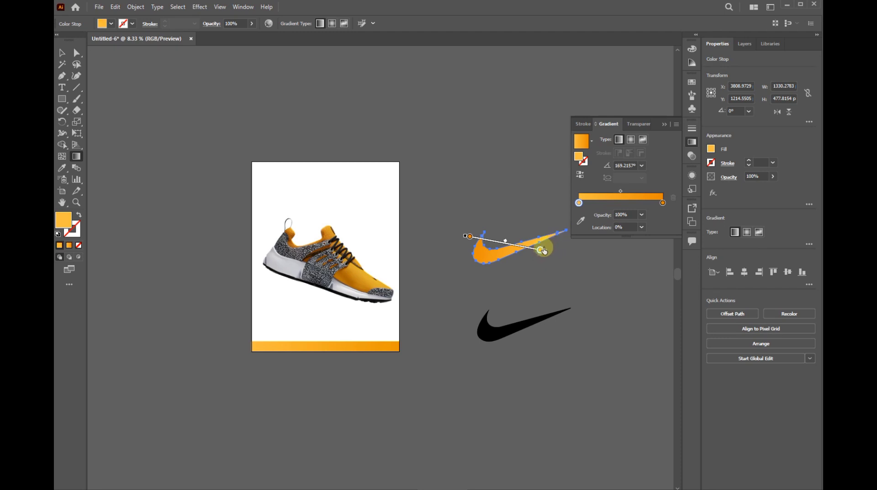
left_click(487, 241)
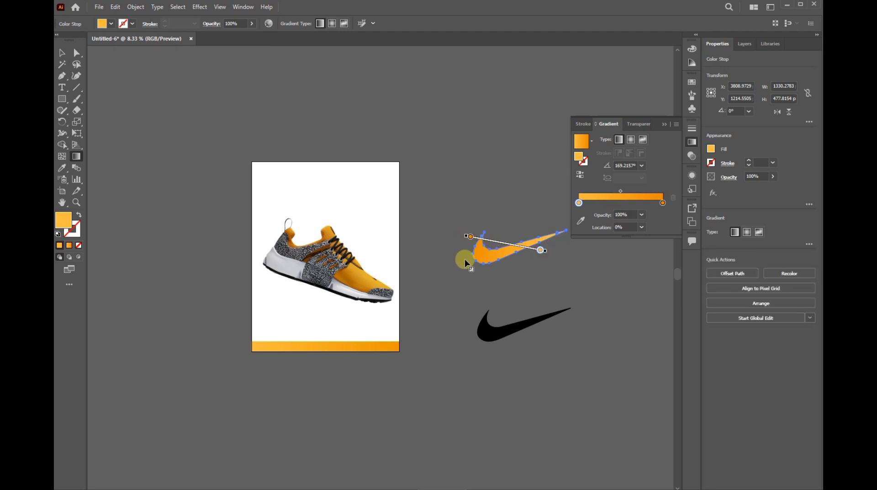
mouse_move(471, 237)
left_mouse_down()
mouse_move(558, 247)
mouse_move(466, 251)
left_mouse_up()
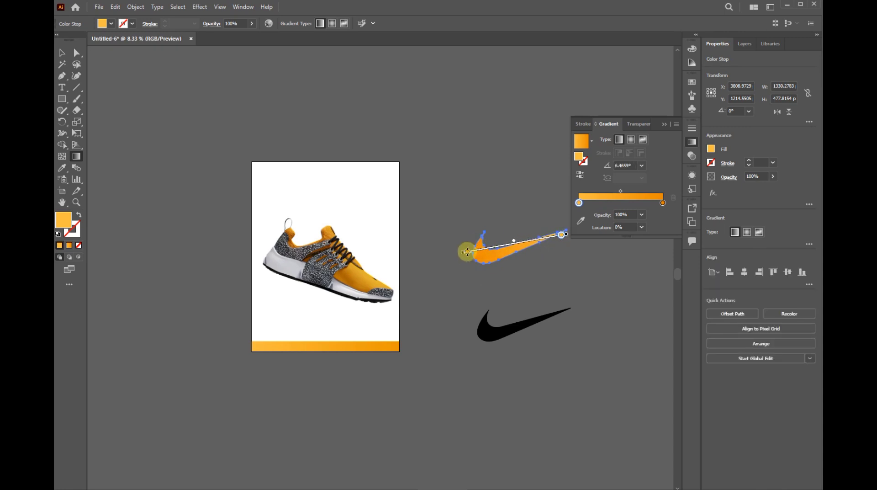
scroll(544, 260, "right", 2)
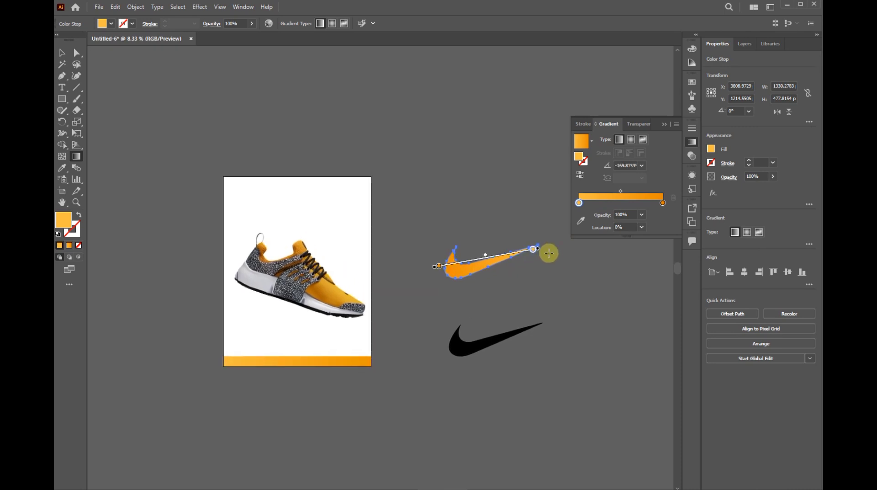
left_click_drag(550, 246, 290, 291)
- Enlarge the orange swoosh from its corner and lay it over the shoe
left_click(63, 53)
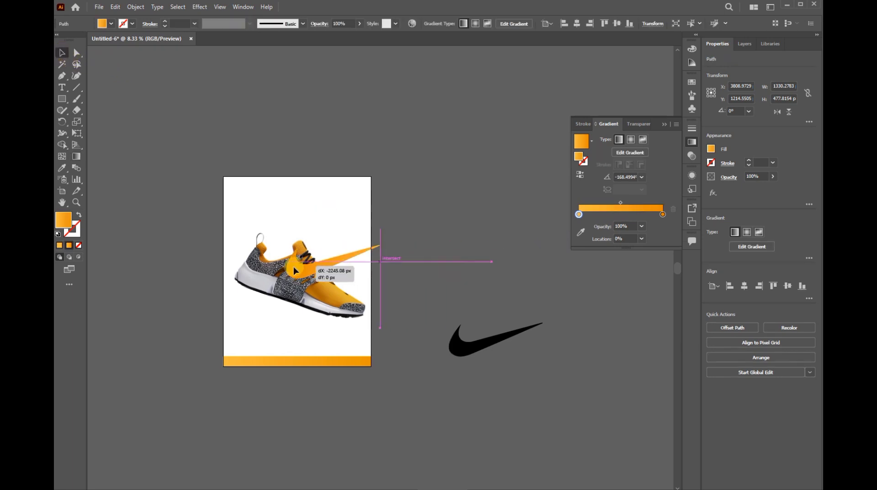
left_click_drag(348, 292, 347, 291)
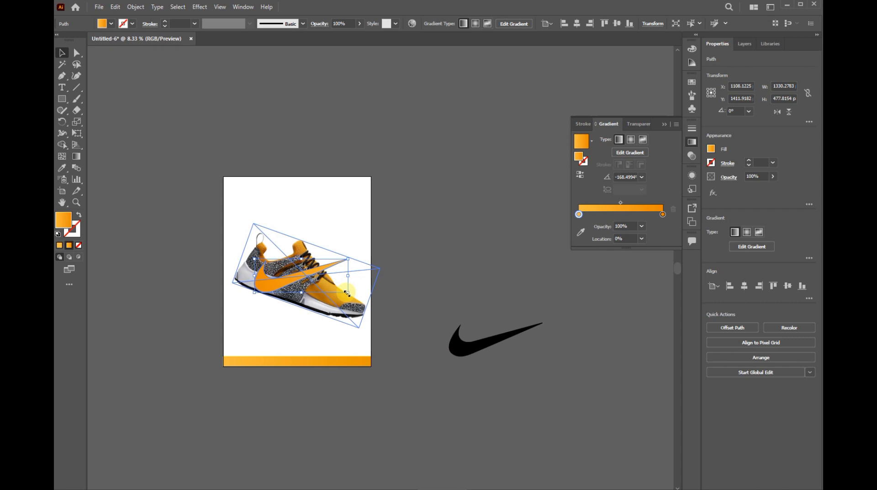
left_click_drag(347, 292, 391, 315)
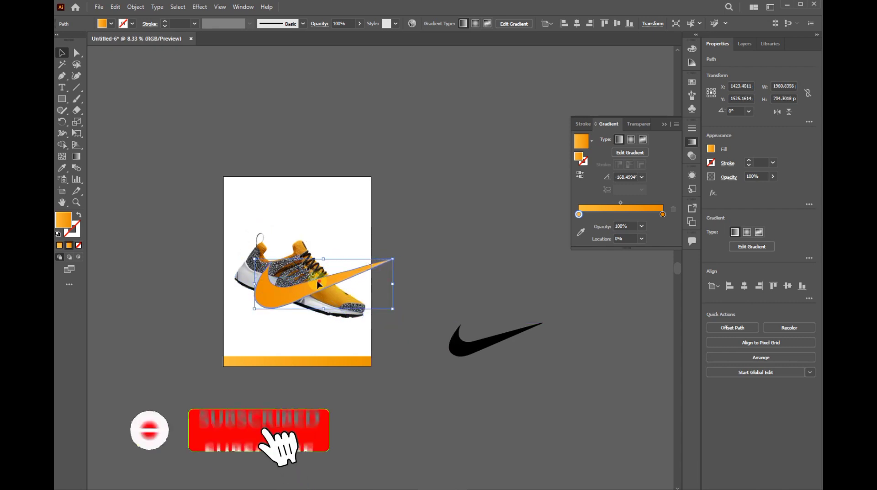
left_click_drag(315, 285, 301, 282)
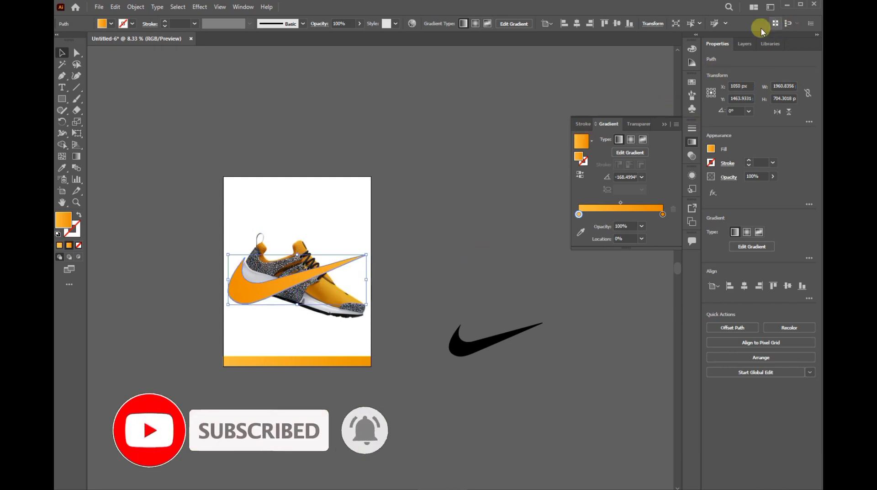
- In the Layers panel, move the swoosh <Path> below the shoe's Linked File
left_click(744, 43)
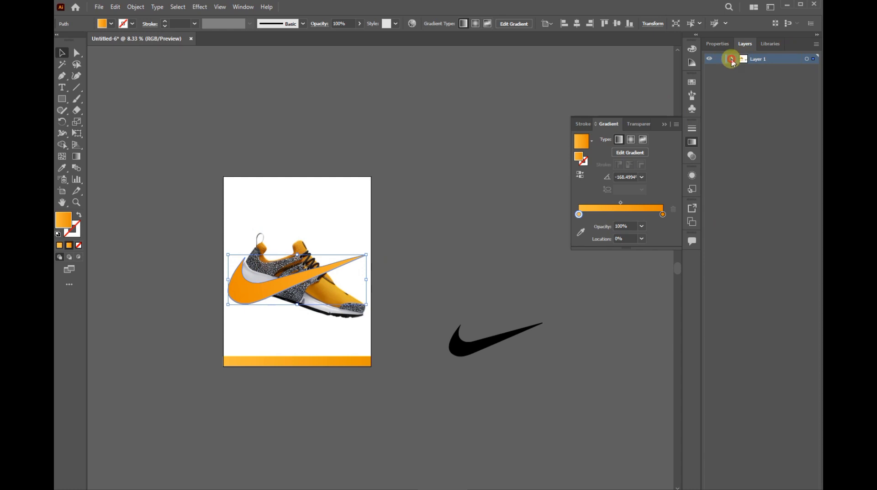
left_click(732, 59)
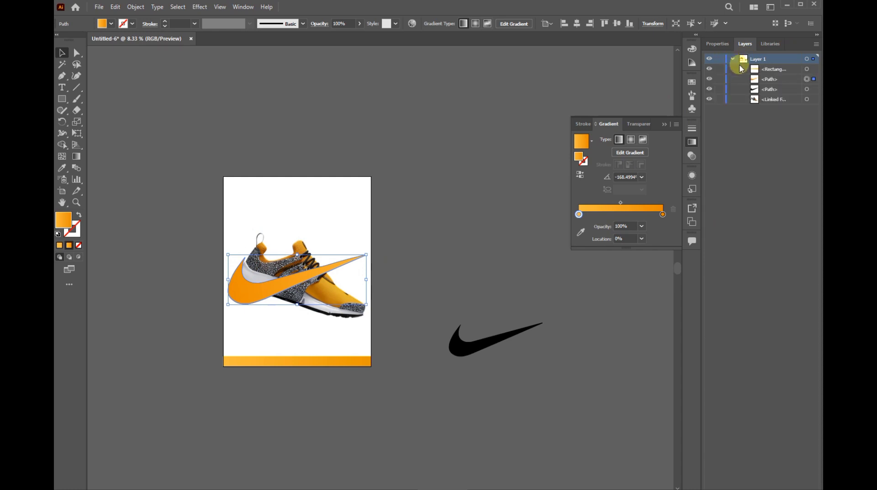
left_click(766, 81)
left_click_drag(766, 82, 519, 105)
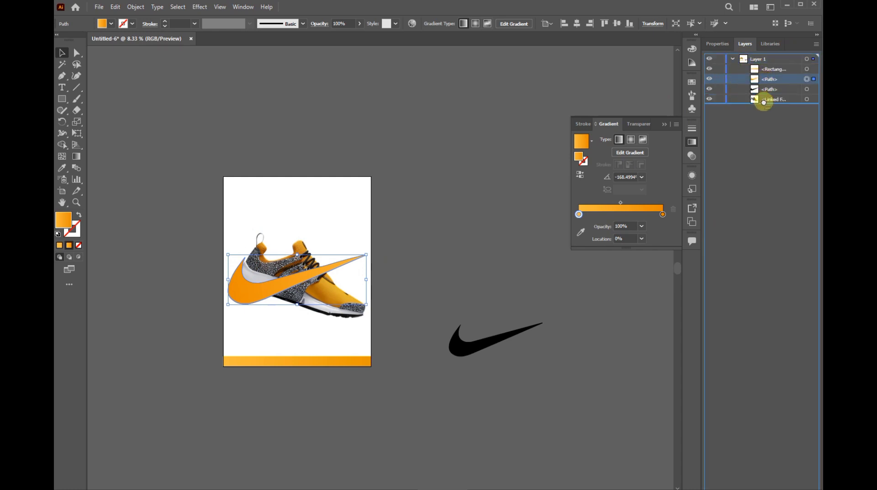
left_click(479, 178)
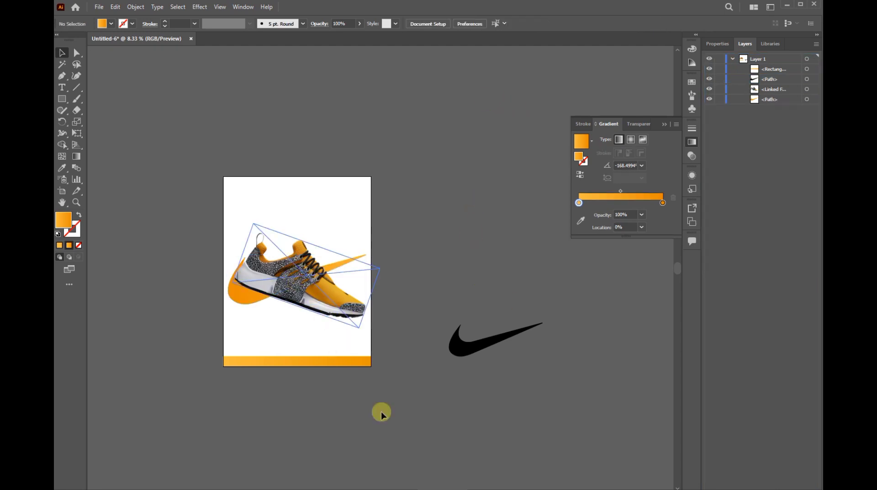
left_click(484, 337)
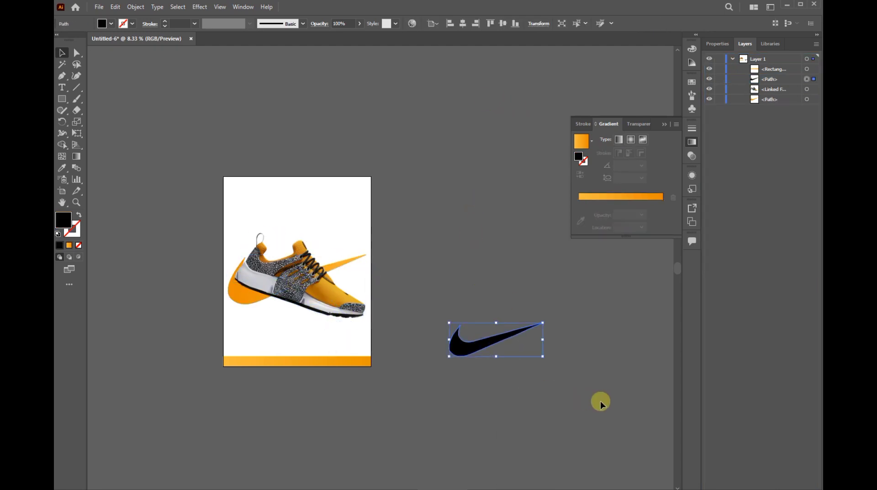
- Shrink the black swoosh to logo size above the bar, and make the bottom orange bar thinner
mouse_move(542, 354)
left_mouse_down()
mouse_move(486, 332)
mouse_move(284, 347)
mouse_move(292, 348)
left_mouse_up()
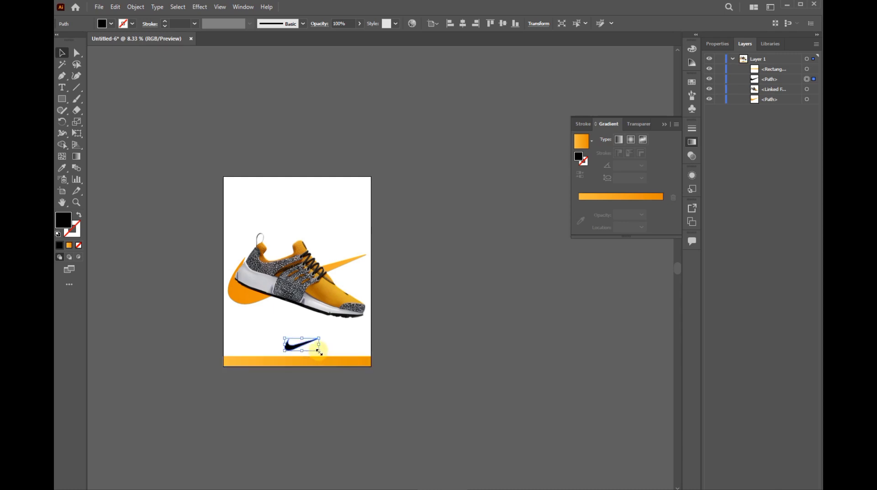
left_click_drag(319, 351, 313, 349)
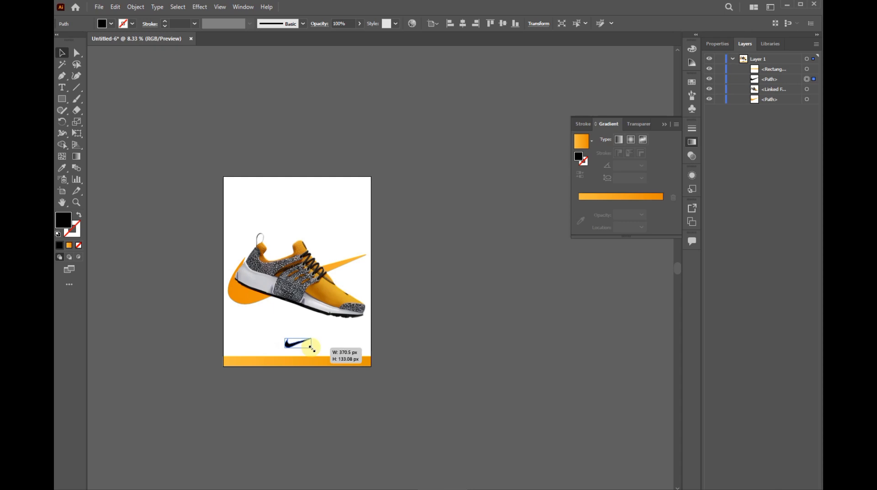
left_click(300, 357)
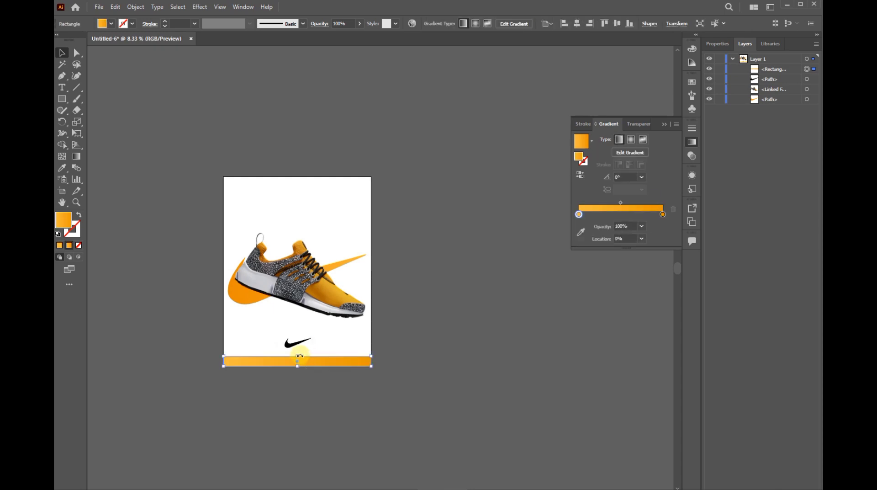
left_click_drag(298, 357, 297, 346)
left_click(480, 351)
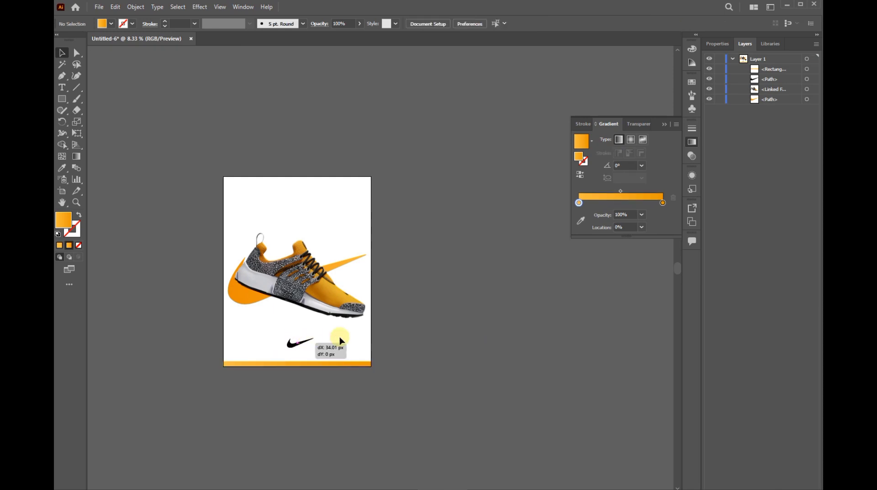
left_click(467, 299)
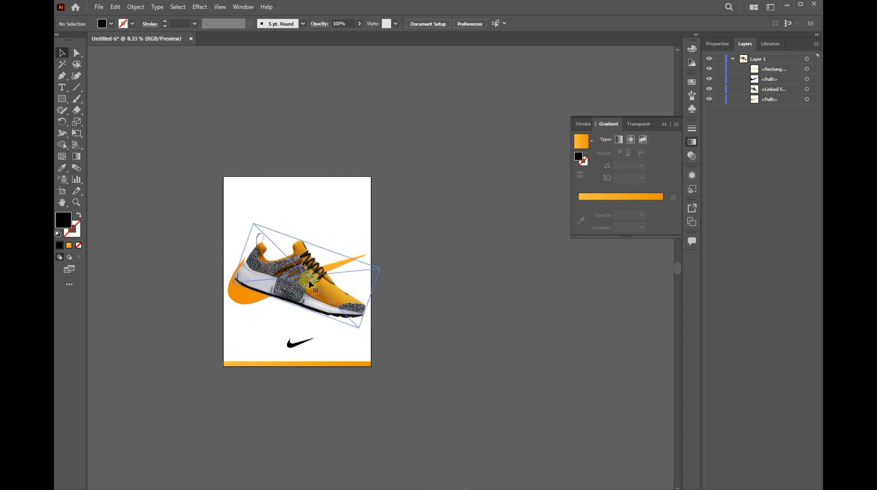
- Duplicate the shoe beside the page and draw a circle over the copy
left_click_drag(309, 284, 460, 240)
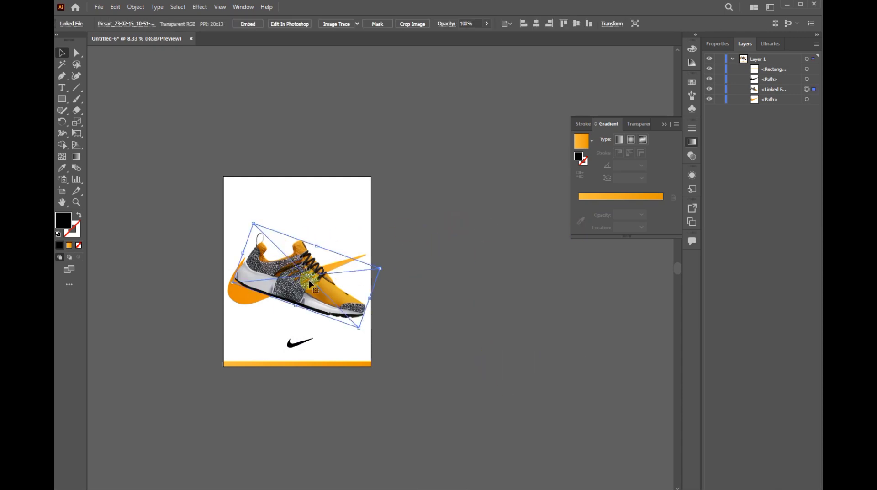
left_click(472, 326)
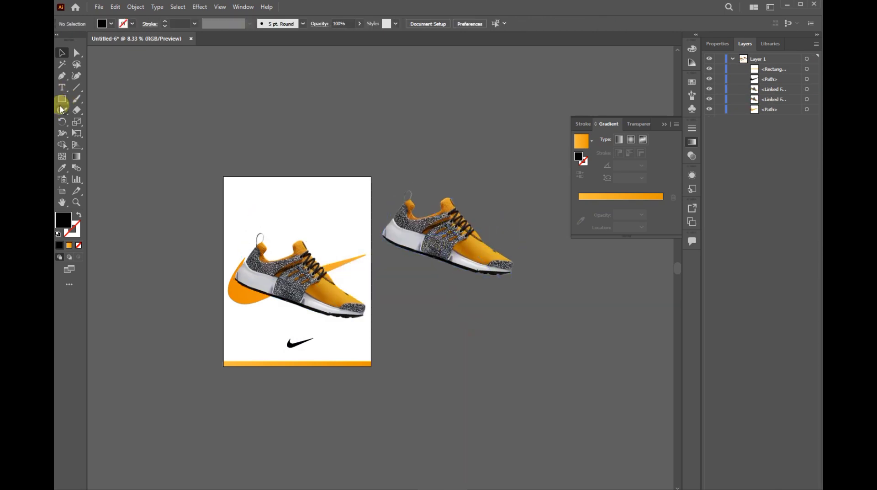
left_click_drag(64, 102, 88, 122)
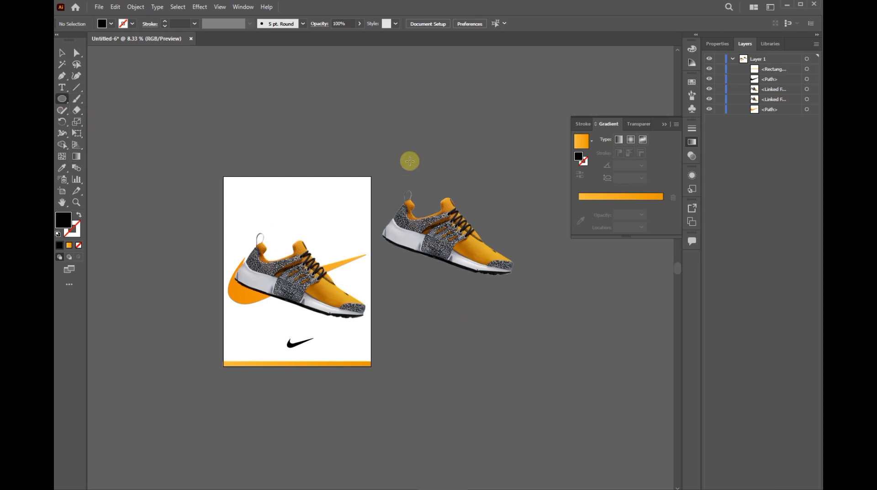
left_click_drag(457, 165, 479, 176)
key("v")
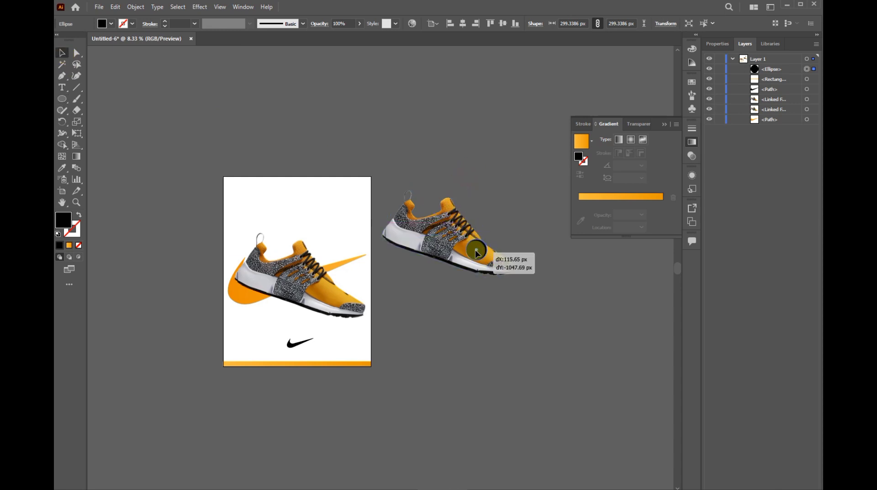
mouse_move(468, 179)
left_mouse_down()
mouse_move(487, 247)
mouse_move(430, 244)
mouse_move(447, 249)
left_mouse_up()
- Resize the circle to about 279 px and position it over the shoe copy's orange toe
scroll(487, 248, "up", 1)
scroll(486, 248, "up", 2)
scroll(473, 249, "up", 3)
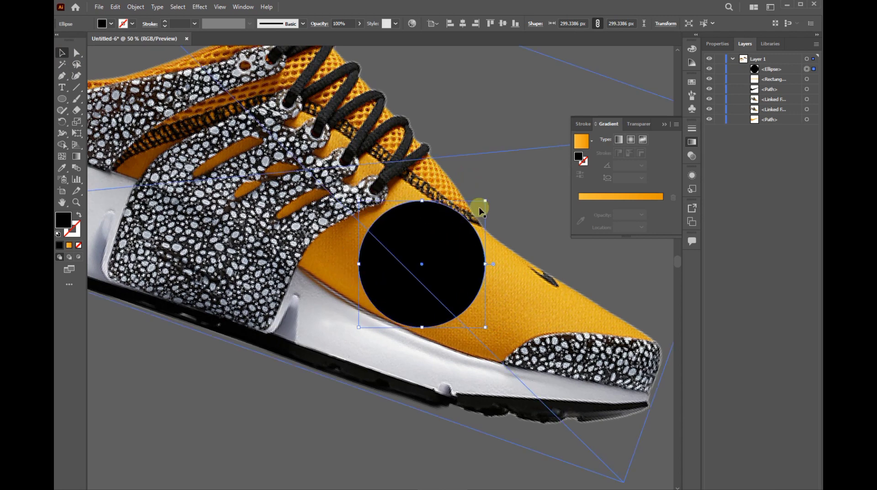
left_click_drag(486, 201, 482, 209)
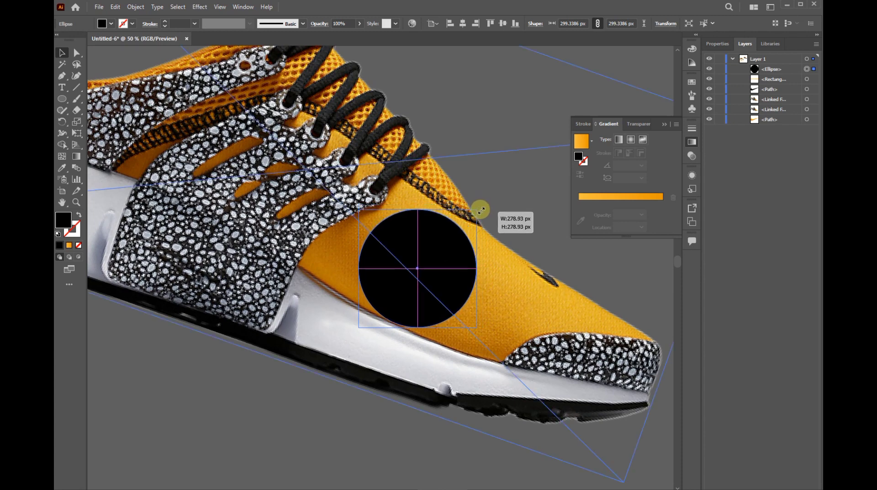
left_click_drag(482, 209, 480, 211)
left_click_drag(447, 257, 460, 260)
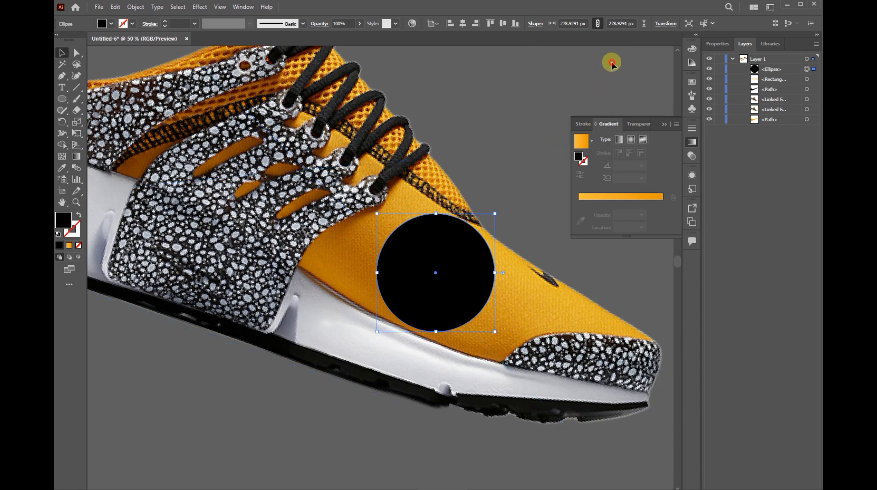
- Clip the shoe copy to the circle to make a small orange ball
left_click(506, 164)
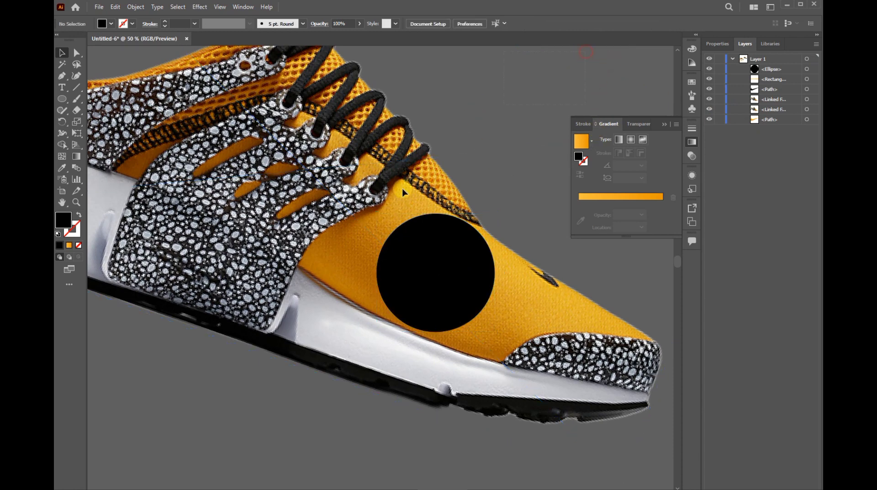
left_click_drag(382, 290, 376, 255)
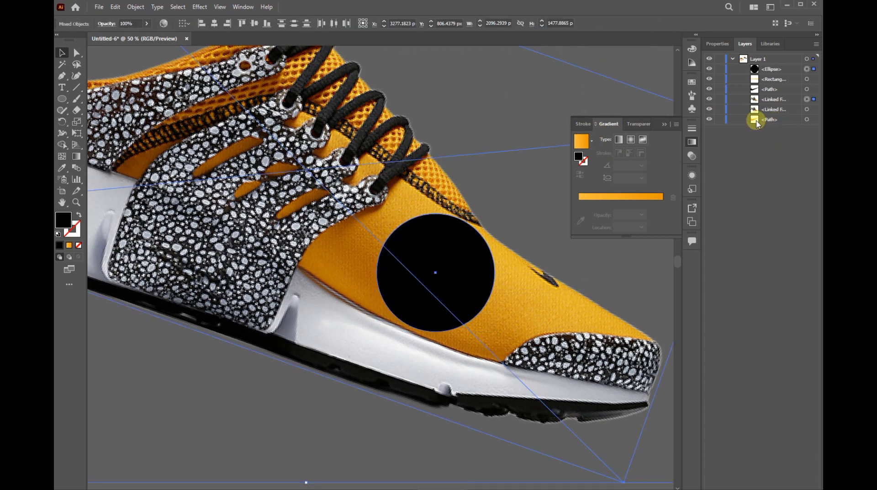
left_click(726, 44)
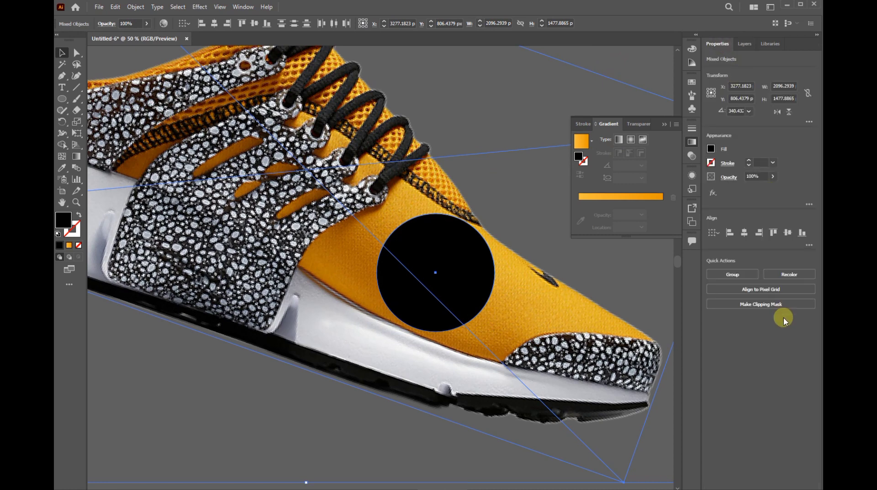
left_click(764, 307)
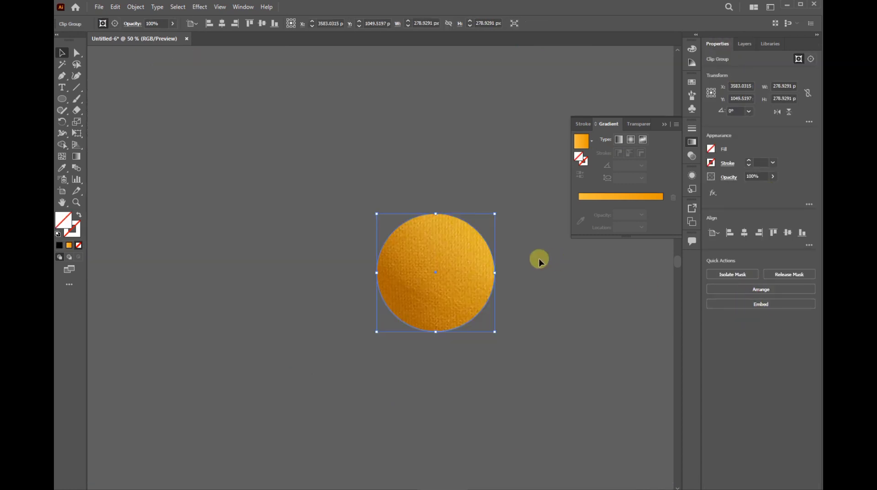
scroll(525, 270, "down", 1)
scroll(525, 269, "down", 1)
scroll(525, 270, "down", 5)
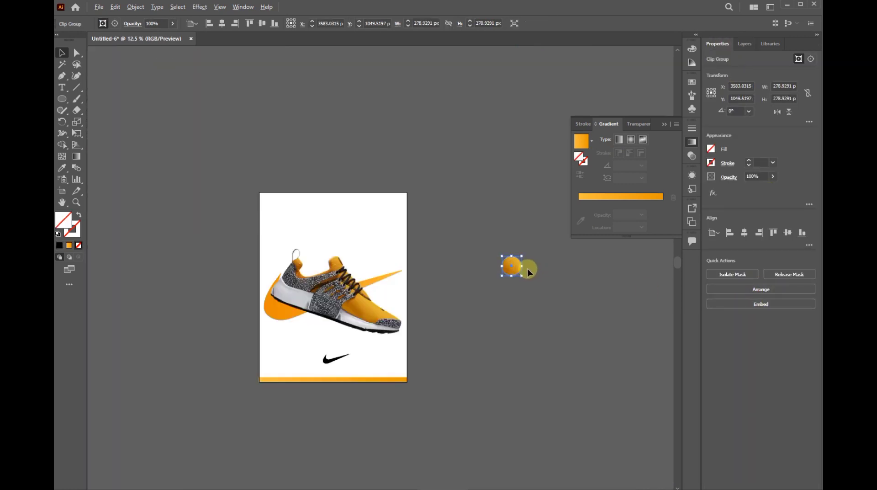
scroll(475, 267, "up", 1)
- Move the orange ball to the poster's top-right and place another shoe copy beside the poster
left_click(542, 235)
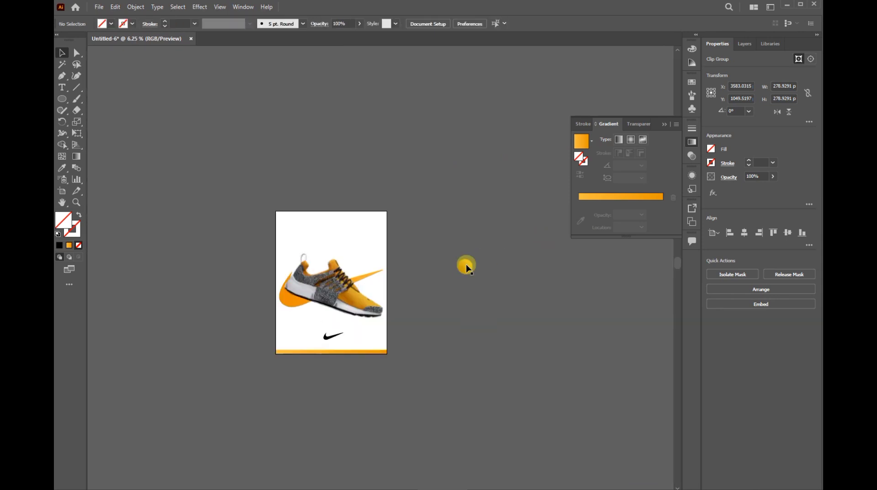
mouse_move(466, 262)
left_mouse_down()
mouse_move(367, 249)
mouse_move(380, 257)
left_mouse_up()
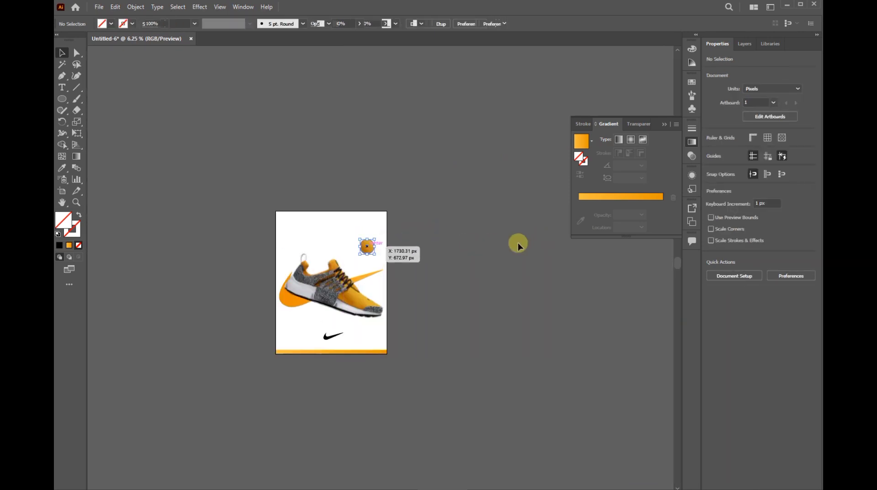
left_click(516, 242)
left_click_drag(333, 298, 496, 309)
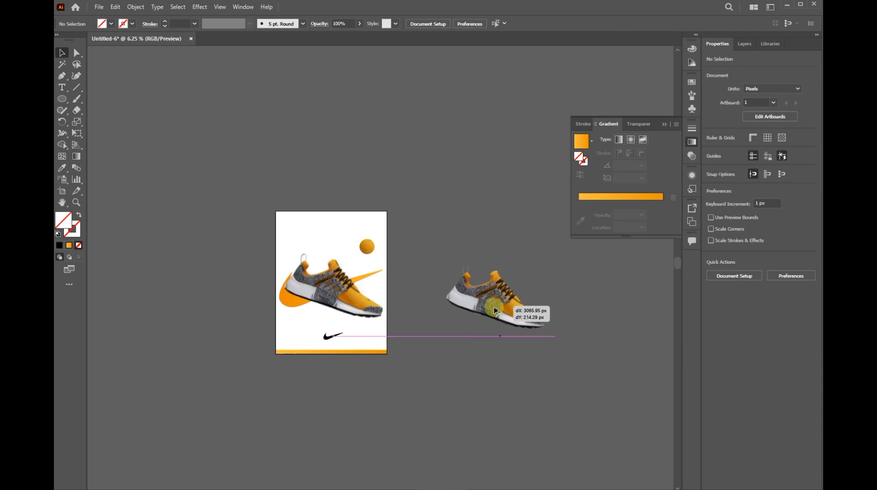
- Draw a small circle and size it over the shoe copy's speckled grey area
left_click(62, 101)
left_click_drag(442, 152, 451, 162)
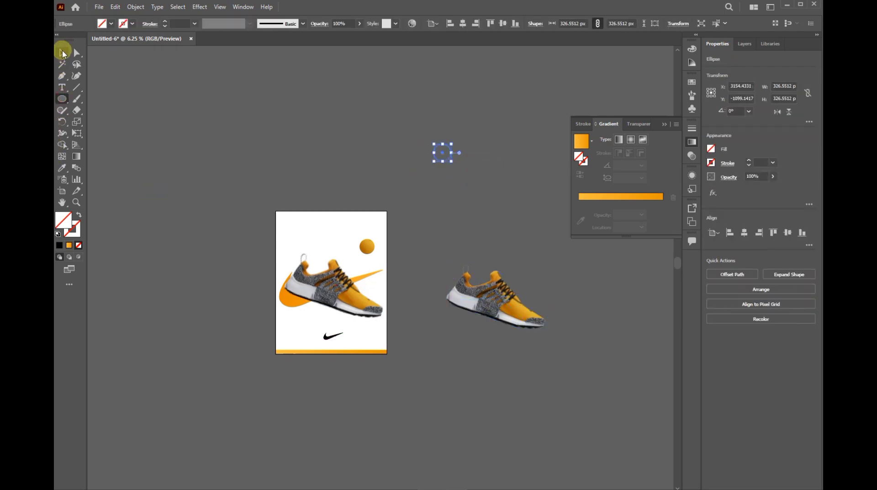
left_click(63, 54)
left_click(442, 154)
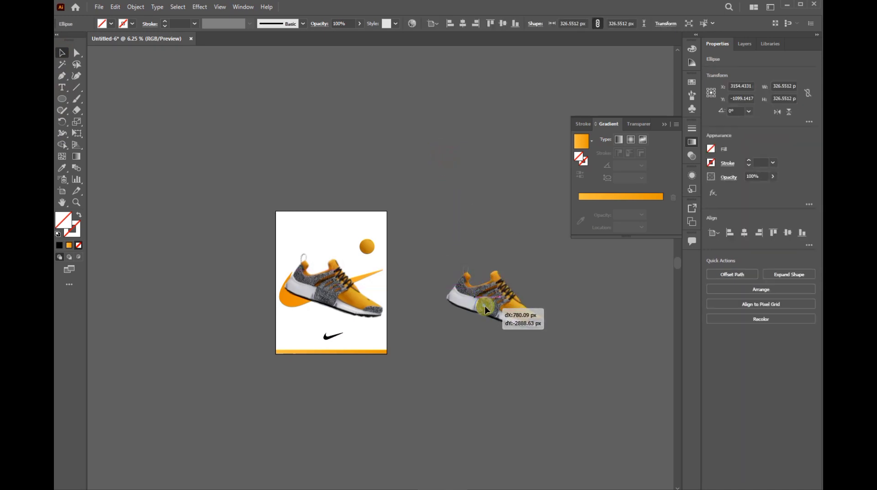
left_click_drag(443, 157, 487, 309)
scroll(493, 312, "up", 2)
scroll(471, 289, "up", 3)
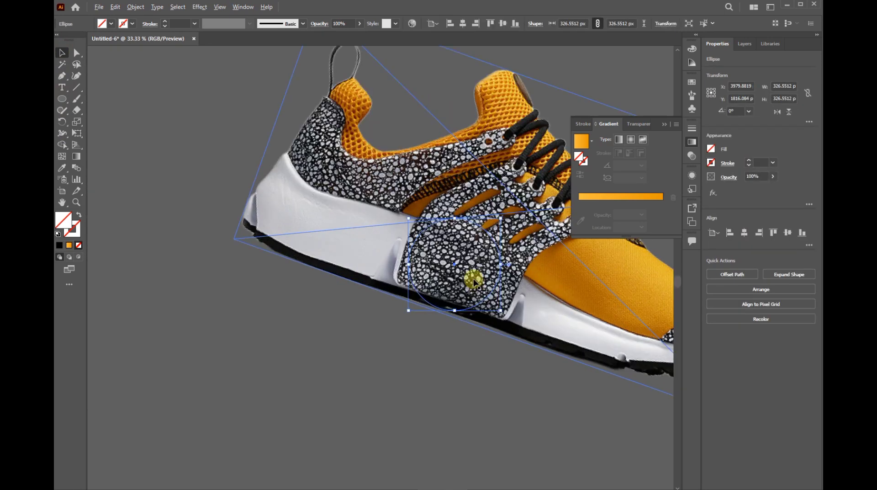
scroll(473, 281, "up", 2)
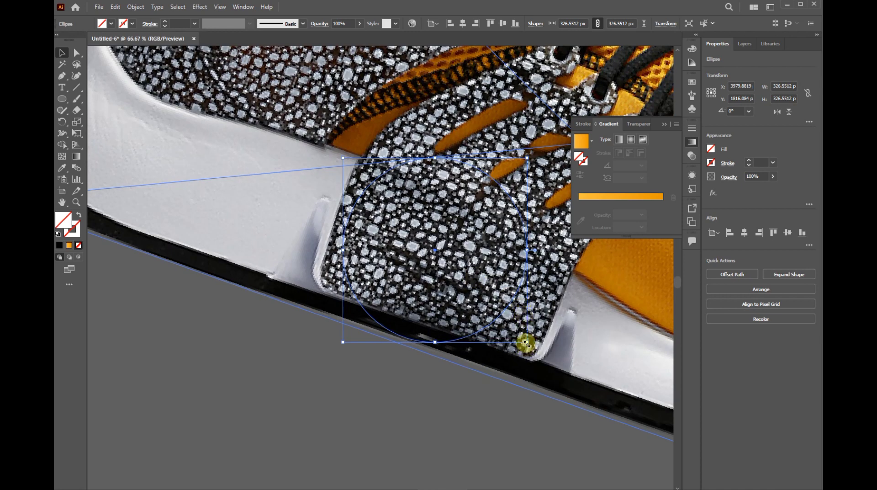
left_click_drag(526, 343, 498, 314)
scroll(418, 328, "up", 2)
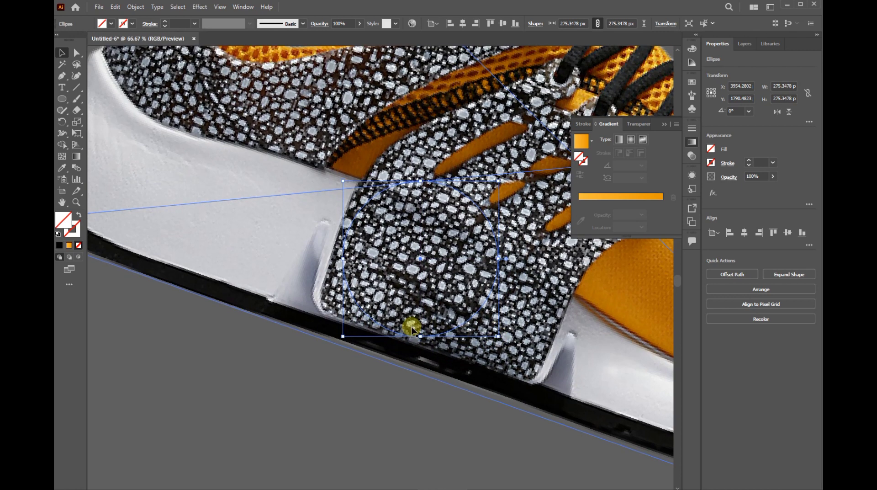
scroll(415, 325, "down", 5)
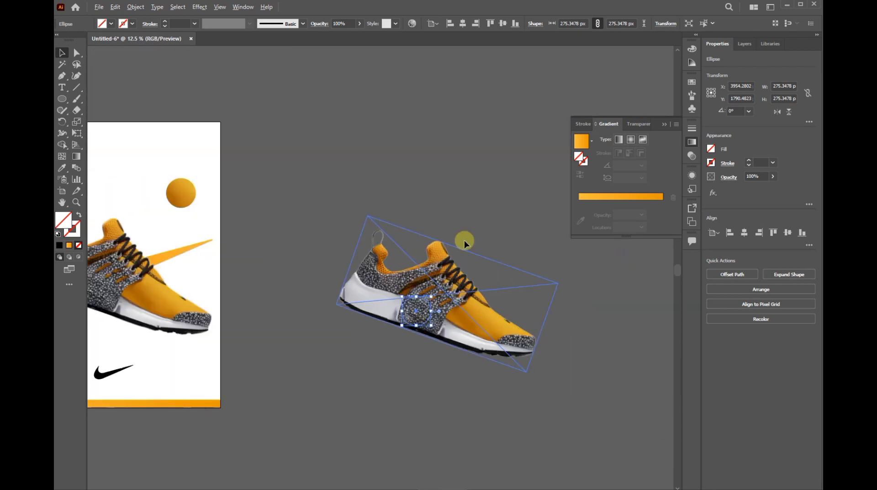
- Clip the shoe copy to the circle and place the textured ball at the poster's top-left
left_click(495, 198)
left_click_drag(380, 378, 380, 377)
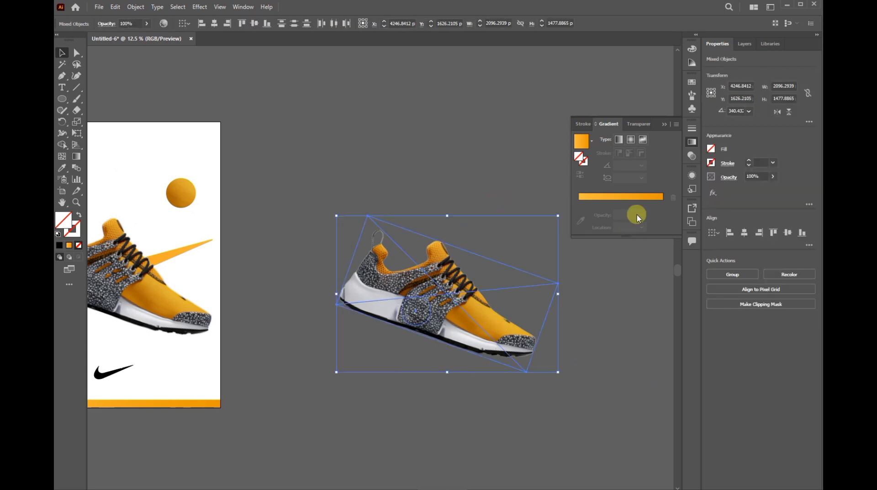
left_click(748, 306)
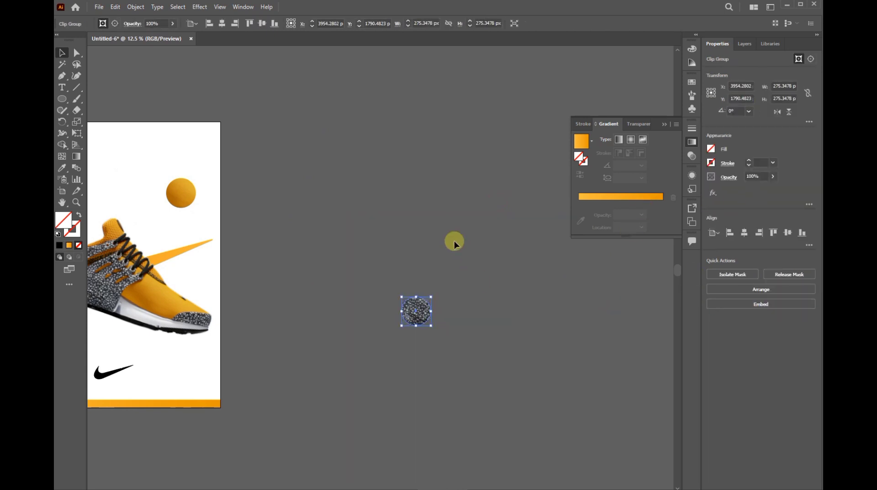
scroll(547, 316, "up", 2)
scroll(547, 316, "left", 5)
mouse_move(578, 361)
left_mouse_down()
mouse_move(220, 244)
mouse_move(200, 211)
left_mouse_up()
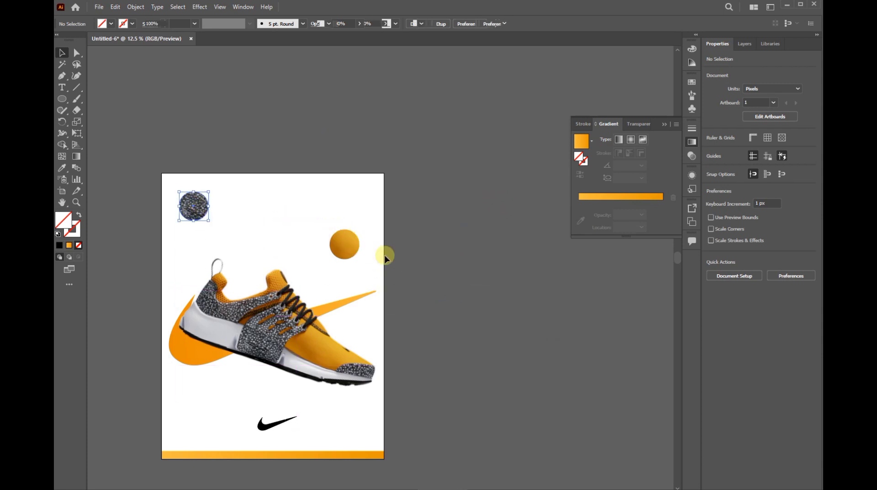
left_click_drag(348, 254, 348, 263)
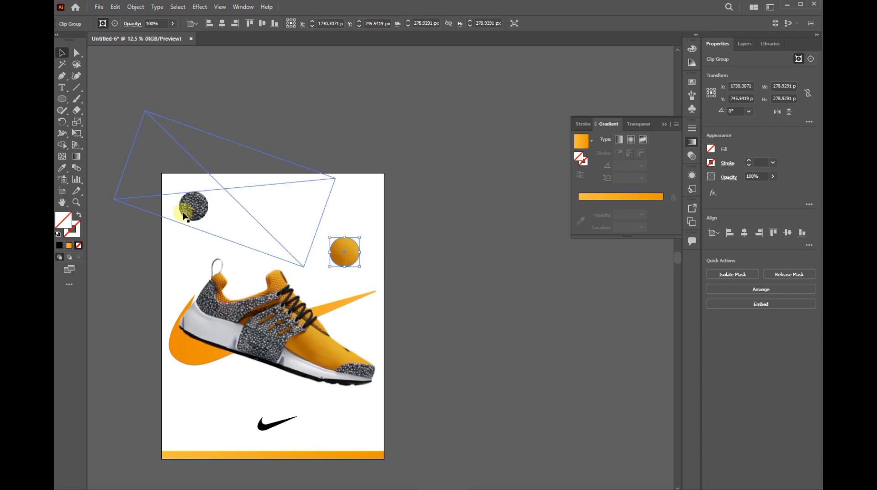
left_click_drag(188, 208, 187, 208)
left_click(403, 89)
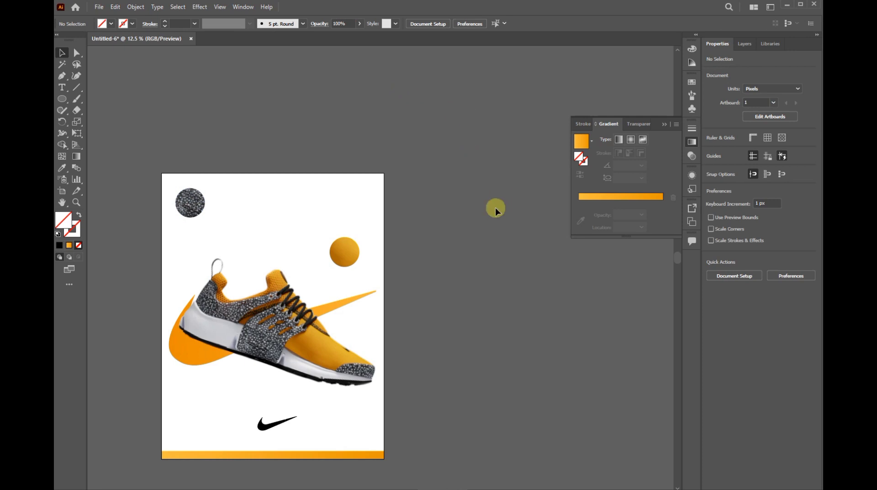
- Try an area text frame near the top-left, then abandon the empty frame
scroll(495, 205, "left", 5)
left_click_drag(530, 308, 513, 294)
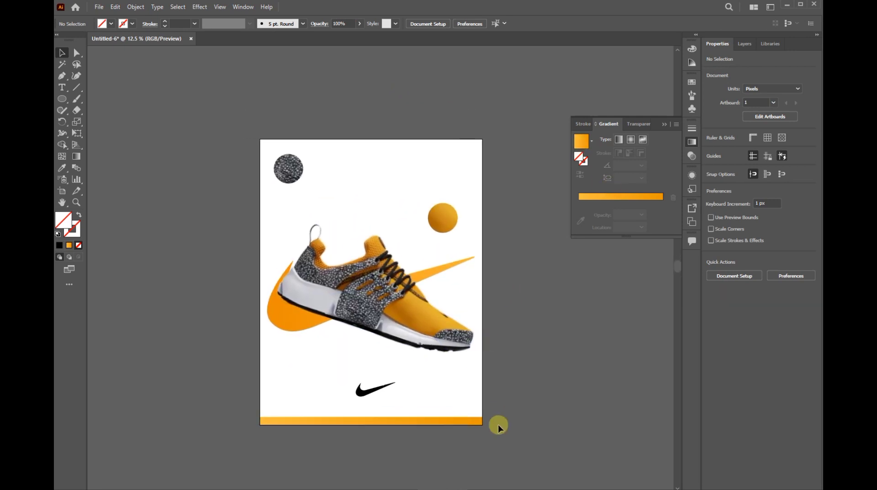
left_click(63, 89)
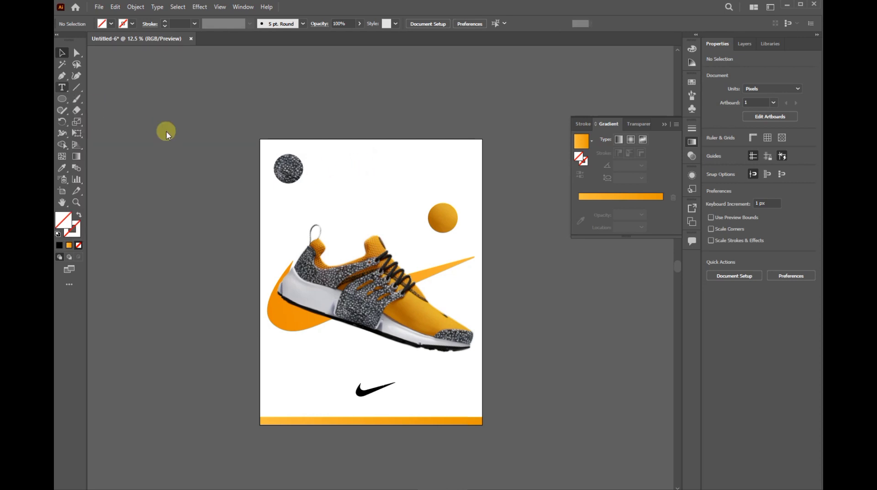
left_click(202, 150)
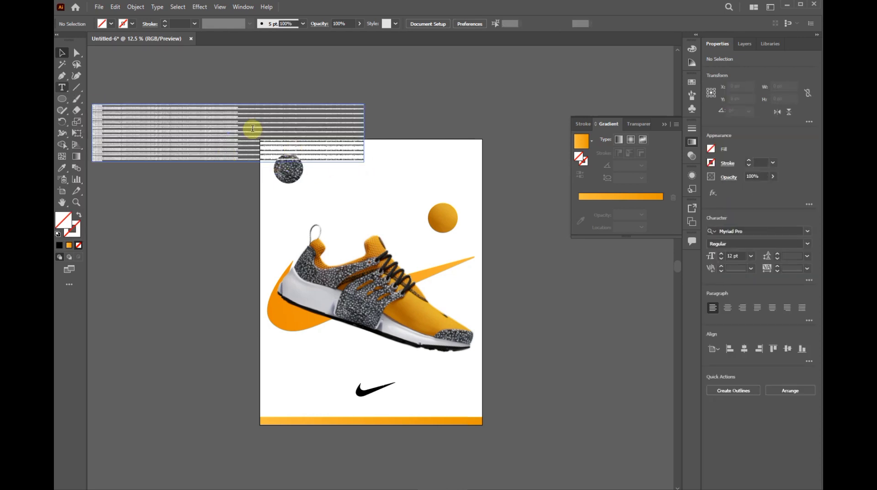
key("BackSpace")
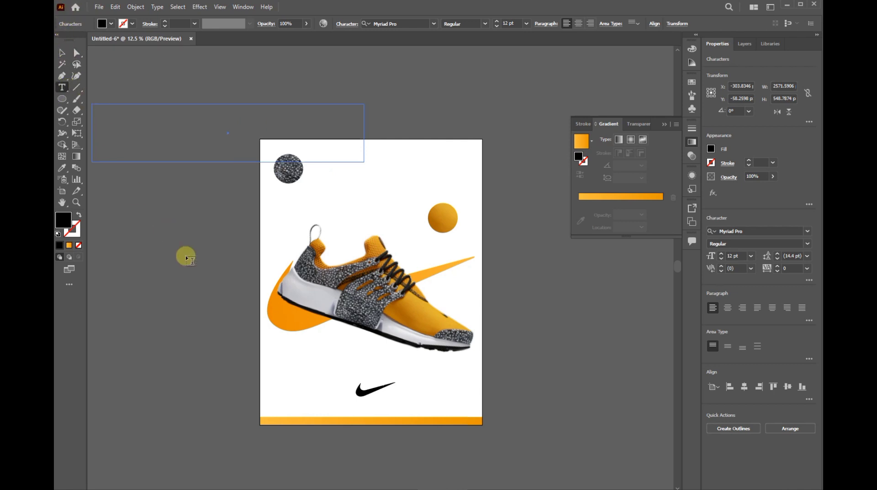
left_click(62, 54)
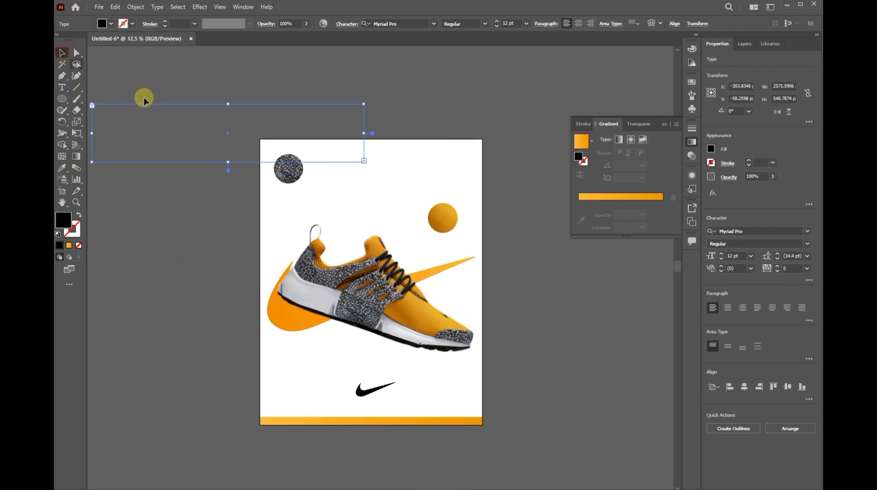
left_click(182, 111)
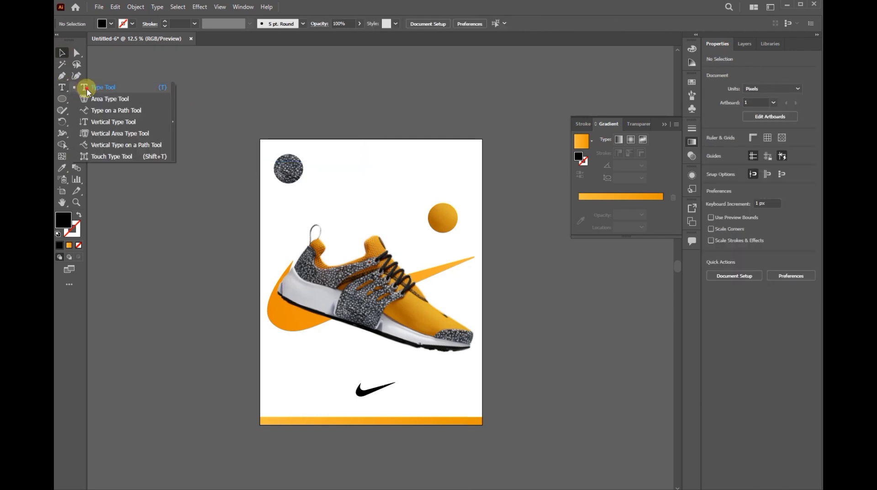
- Add a point text line near the poster's top and replace its placeholder with NIKE
left_click_drag(66, 90, 89, 92)
left_click(329, 163)
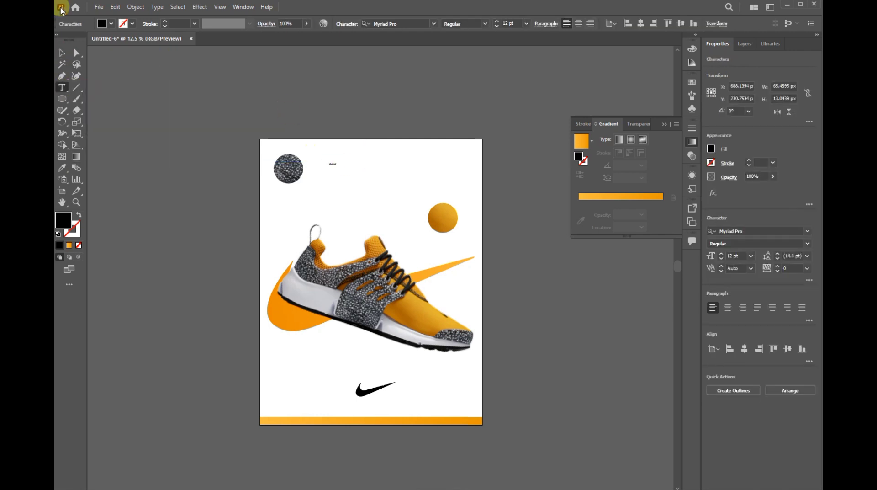
left_click(65, 56)
left_click(333, 163)
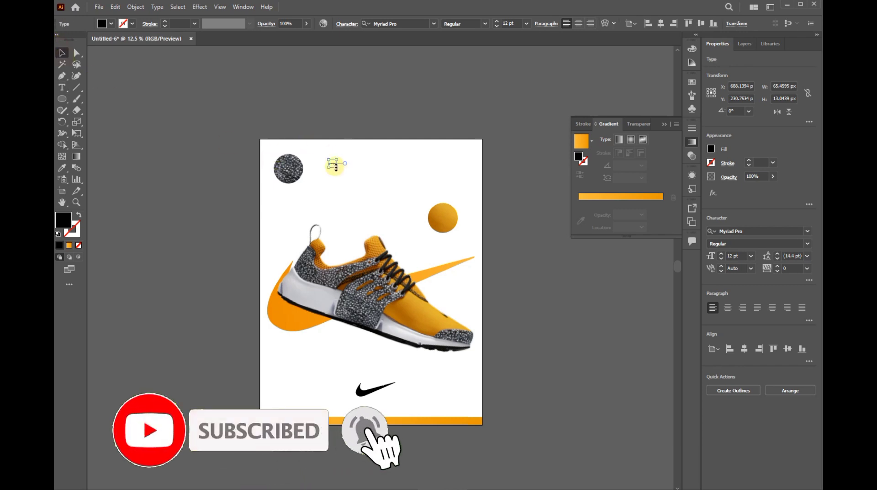
mouse_move(336, 167)
left_mouse_down()
mouse_move(447, 232)
mouse_move(324, 202)
left_mouse_up()
mouse_move(332, 173)
left_mouse_down()
mouse_move(335, 180)
mouse_move(379, 176)
left_mouse_up()
key("ctrl+z")
key("ctrl+z")
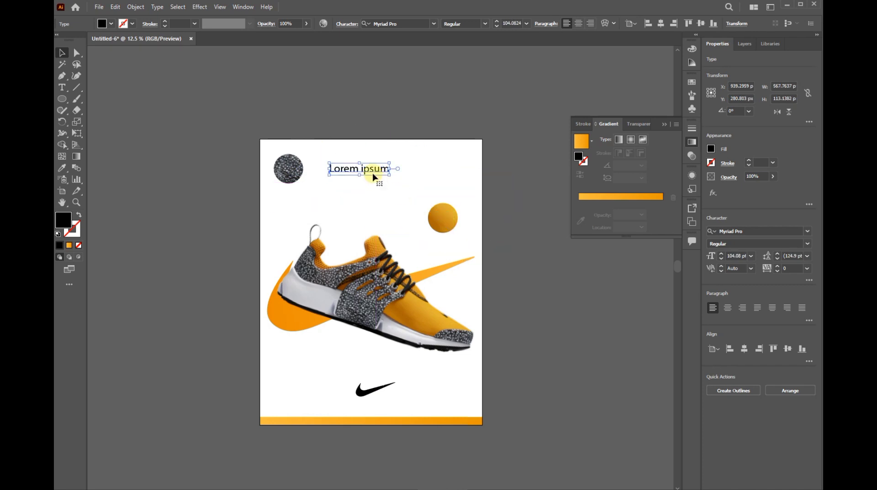
double_click(371, 173)
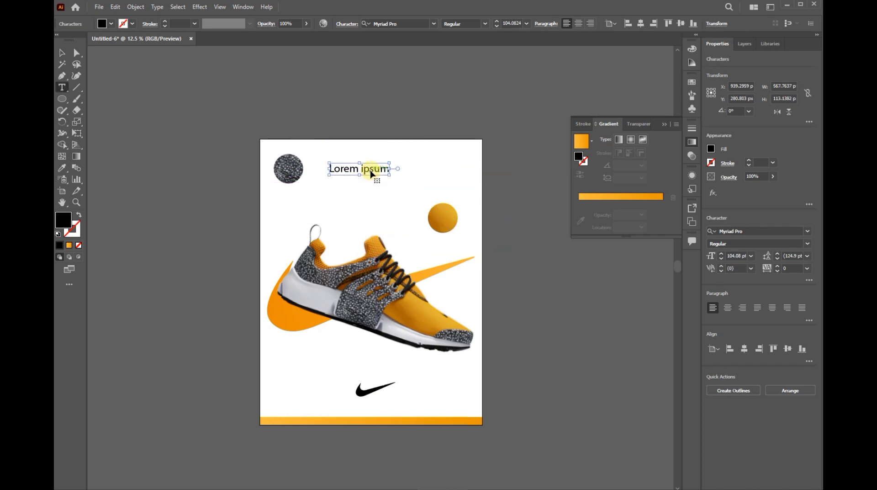
triple_click(370, 170)
type("NIKE")
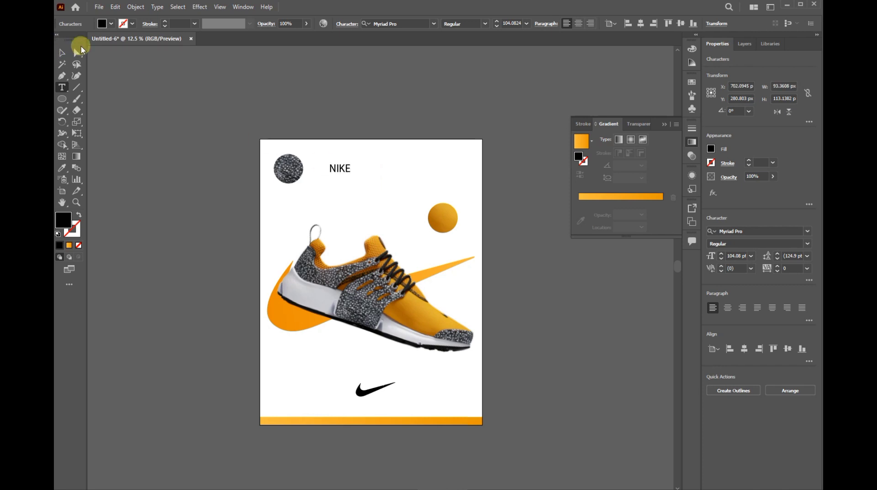
left_click(63, 52)
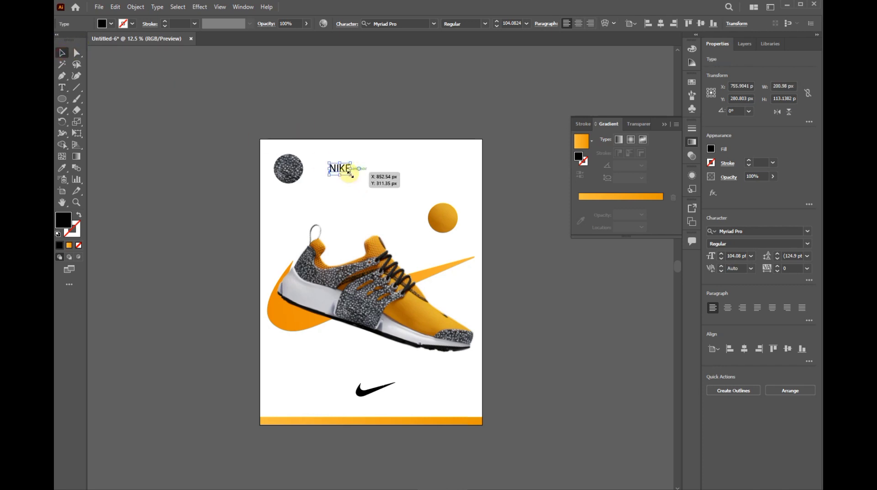
- Set the NIKE text in Poppins Medium
left_click_drag(352, 174, 411, 212)
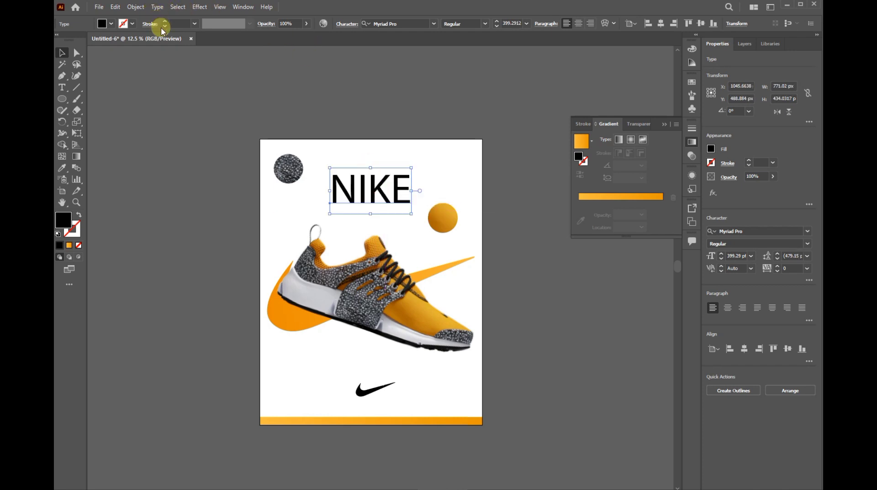
left_click(177, 94)
left_click(377, 187)
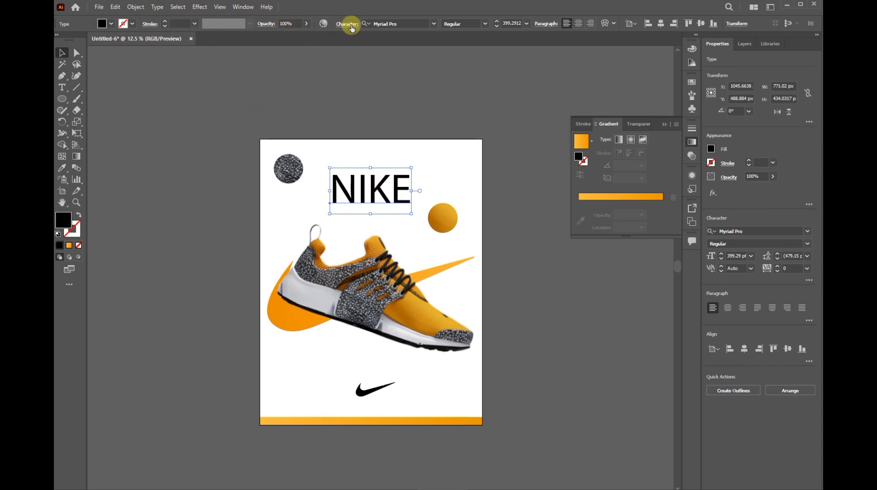
left_click(392, 24)
type("B")
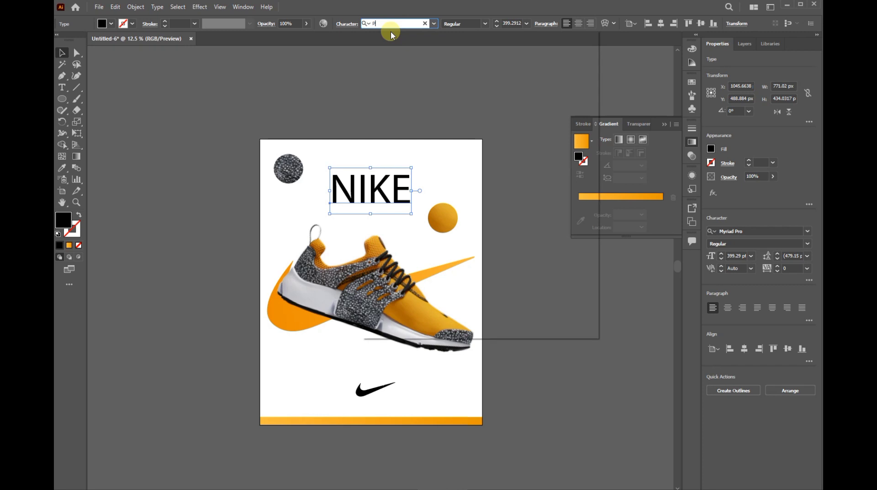
type("OP")
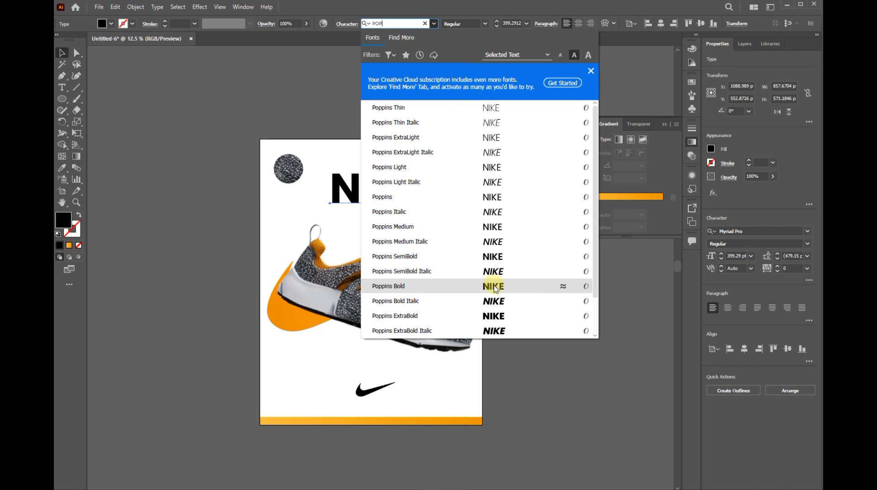
left_click(484, 227)
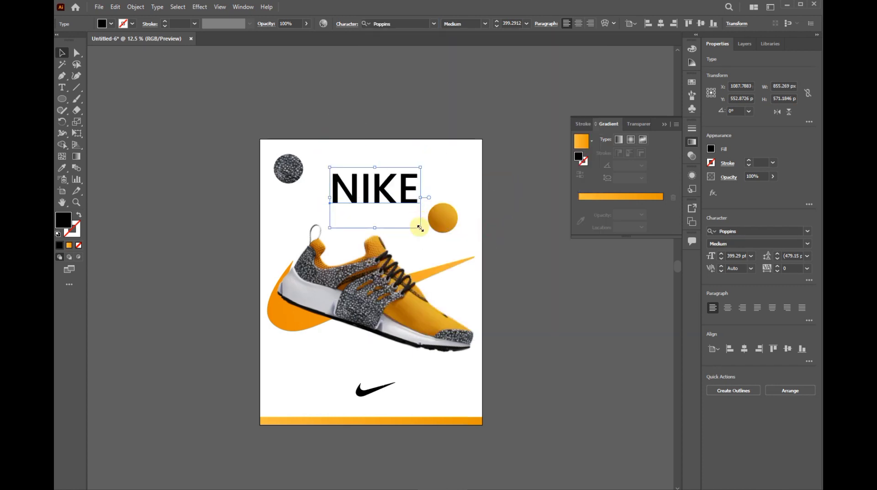
- Shrink NIKE and convert its letters to outline shapes
mouse_move(420, 228)
left_mouse_down()
mouse_move(386, 205)
mouse_move(371, 214)
left_mouse_up()
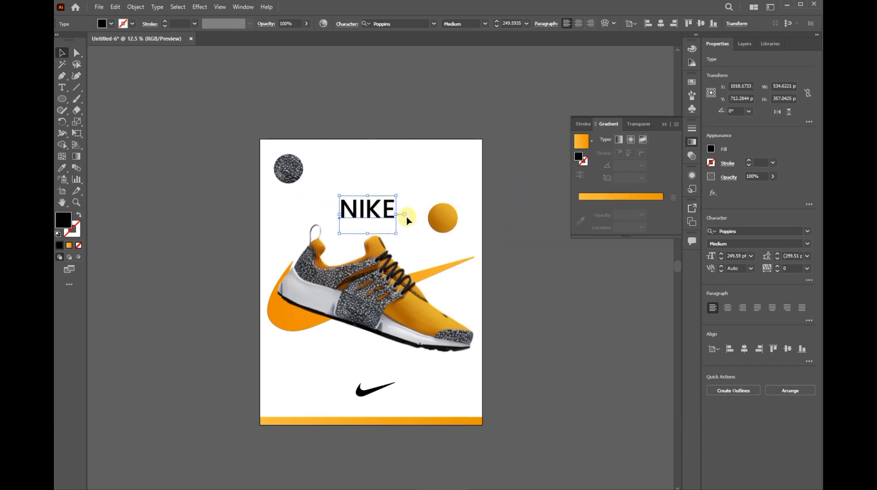
key("ctrl+shift+b")
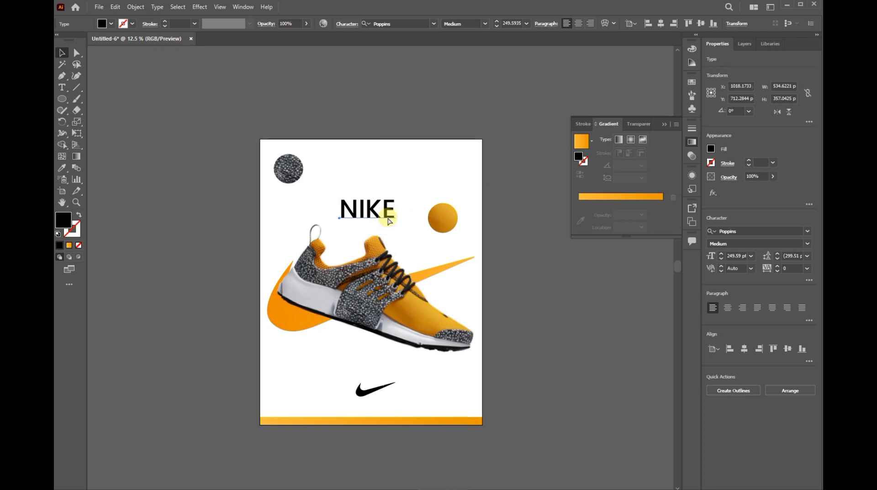
key("ctrl+shift+o")
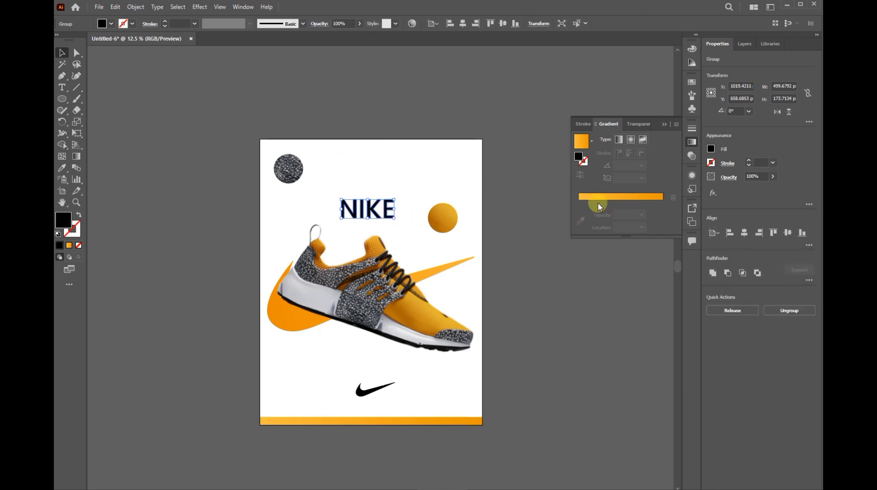
- Sample the orange gradient bar's fill onto the NIKE letters with the Eyedropper
left_click(62, 168)
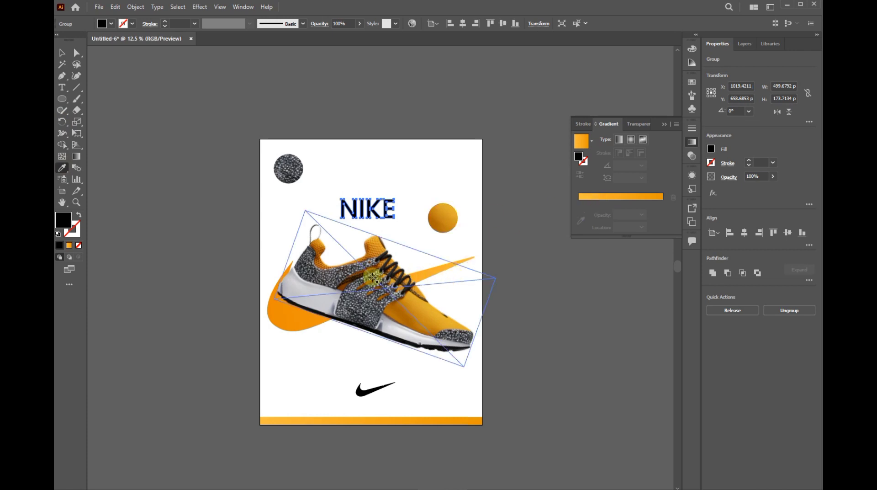
left_click(274, 311)
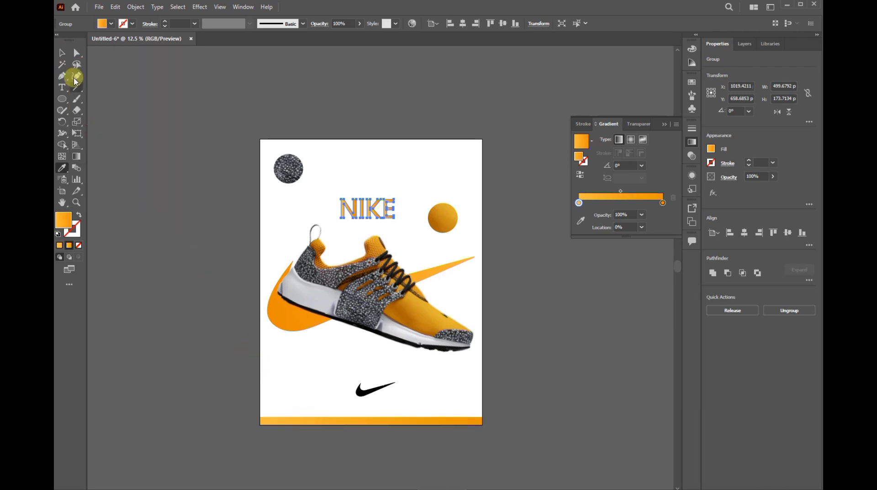
left_click(62, 52)
left_click(161, 87)
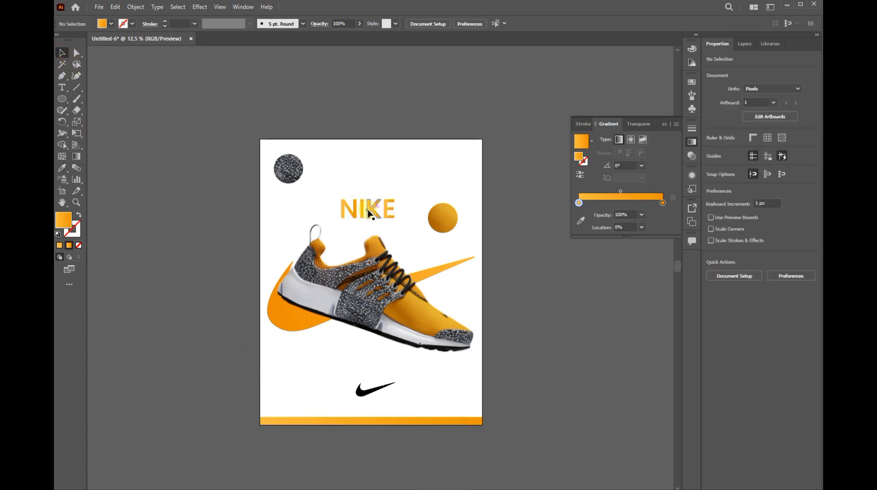
- Centre NIKE above the shoe and make it slightly smaller
left_click_drag(366, 207, 368, 205)
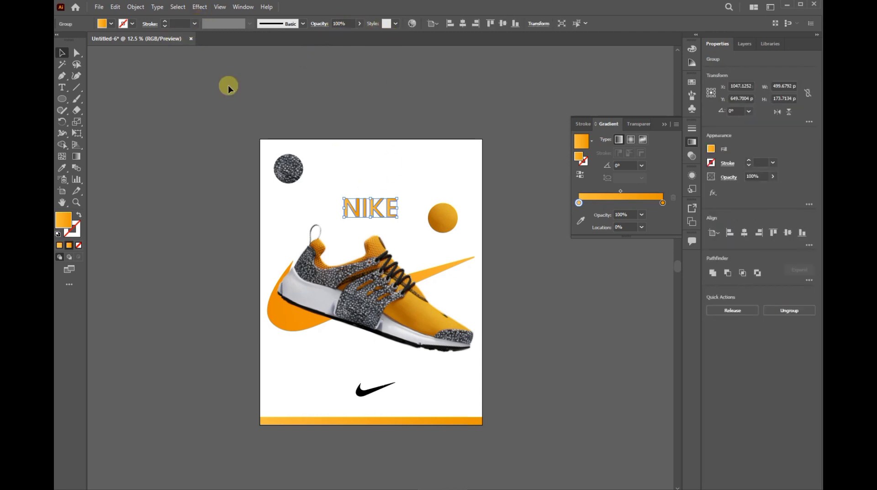
left_click(280, 131)
left_click(373, 218)
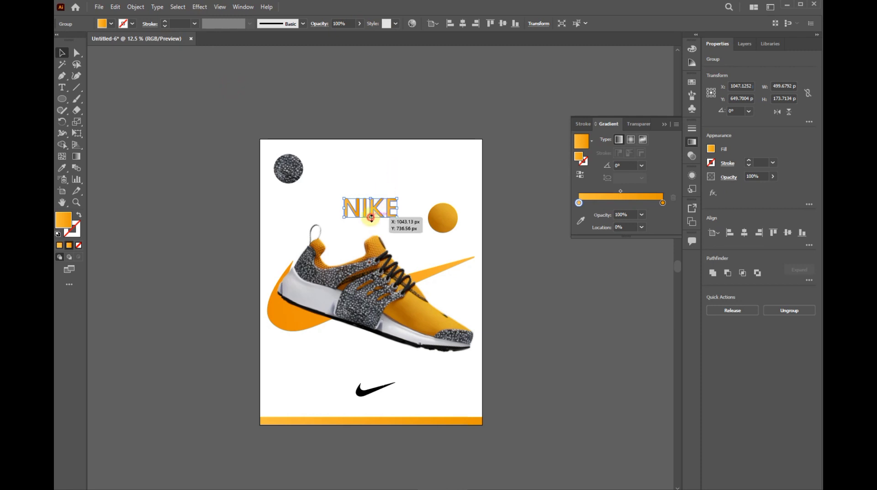
left_click_drag(371, 218, 380, 214)
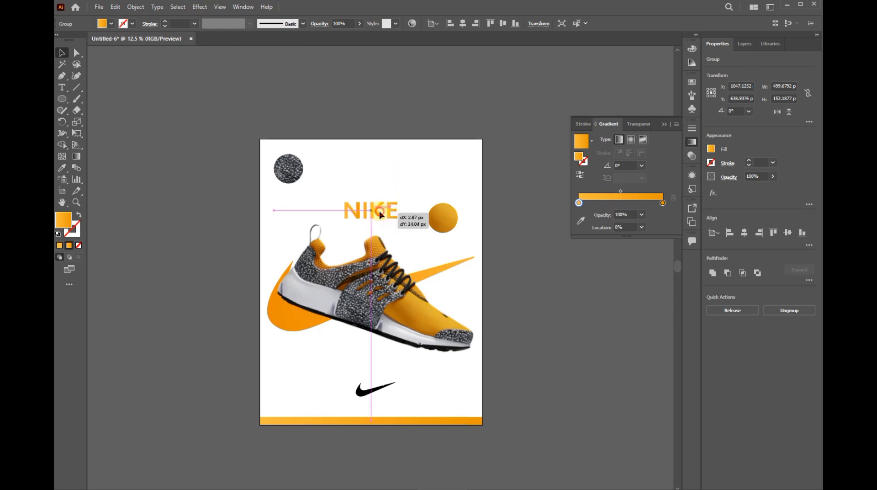
left_click_drag(380, 215, 380, 214)
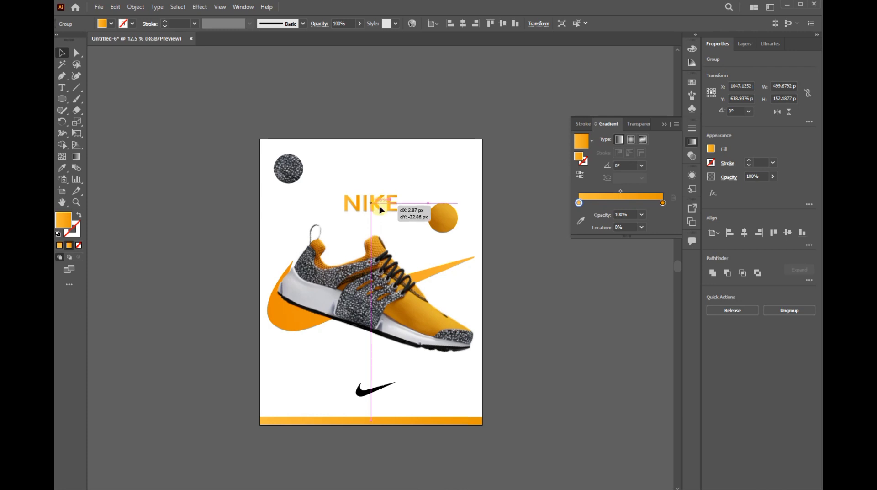
left_click_drag(398, 213, 396, 209)
left_click(410, 216)
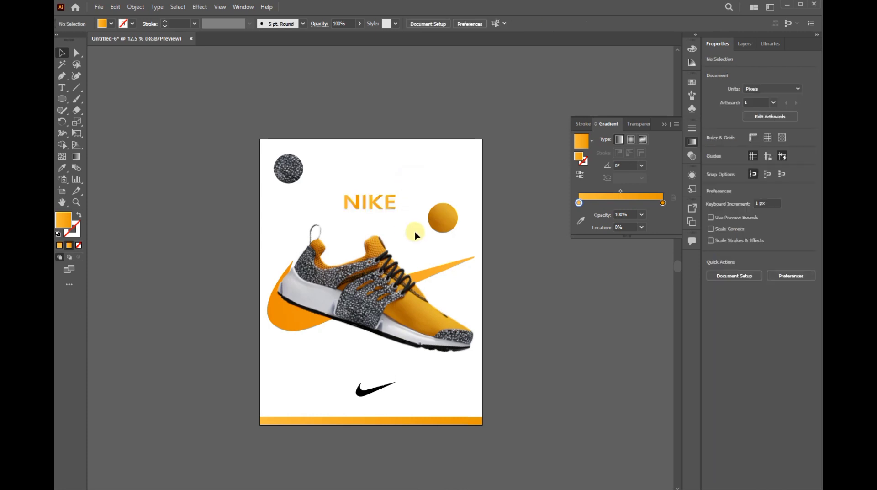
scroll(415, 242, "down", 1)
- Add a new text line at the poster's upper left, scale it to about 115 pt, and retype it as AIR
left_click(62, 87)
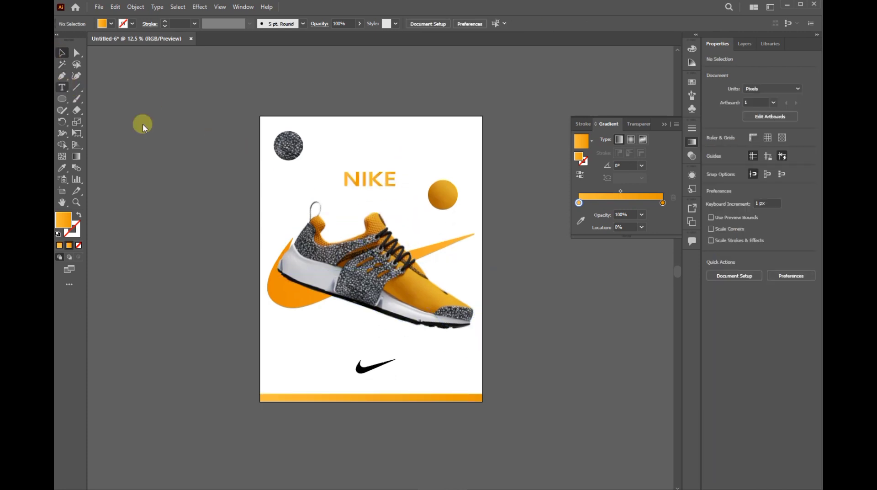
left_click(233, 176)
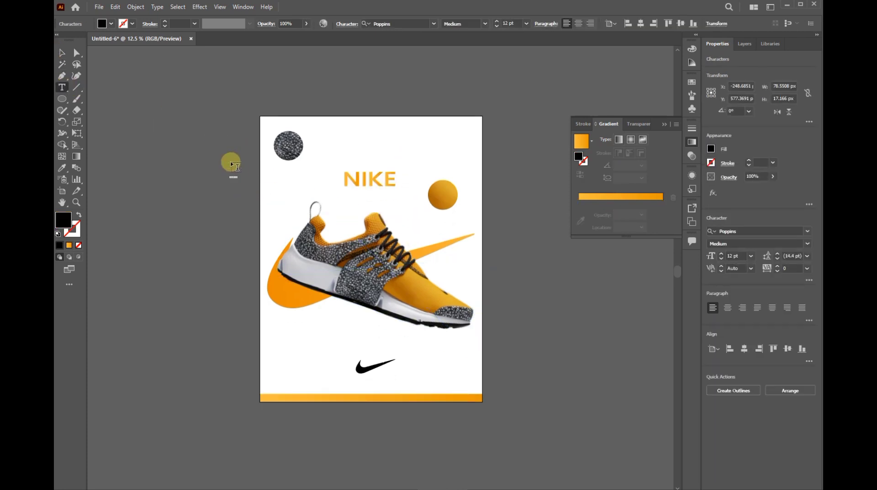
left_click(62, 52)
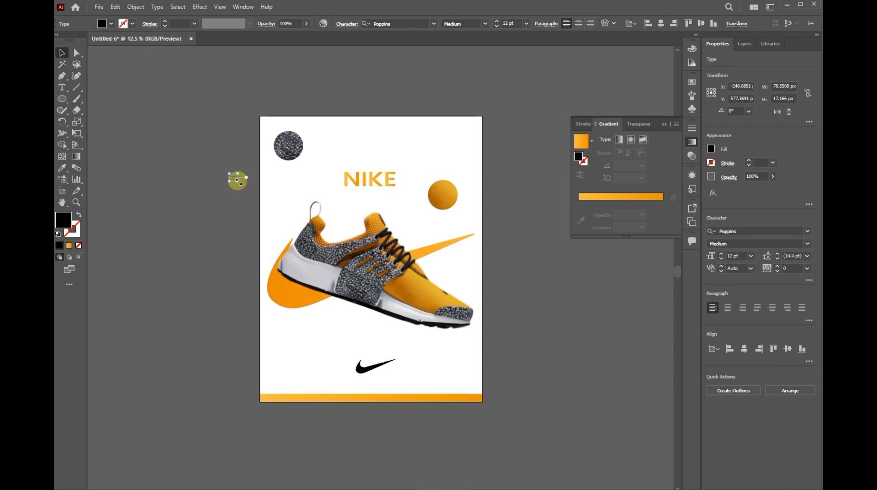
left_click_drag(237, 180, 281, 186)
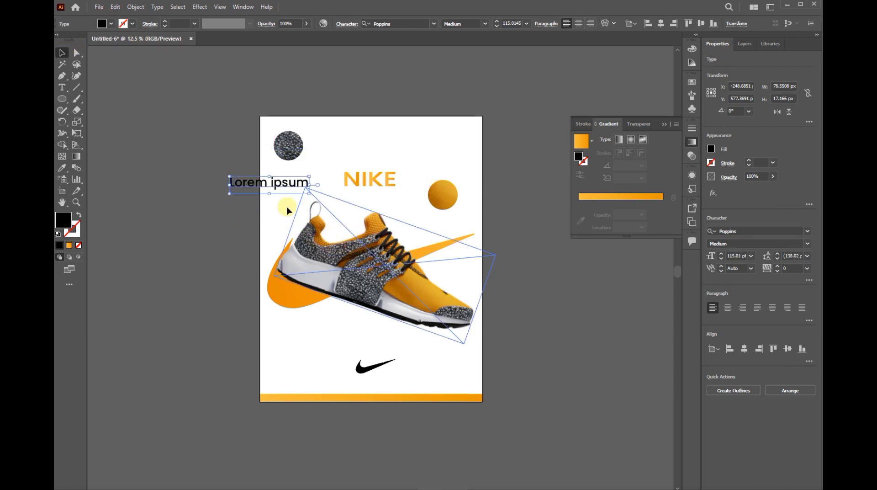
double_click(280, 186)
key("BackSpace")
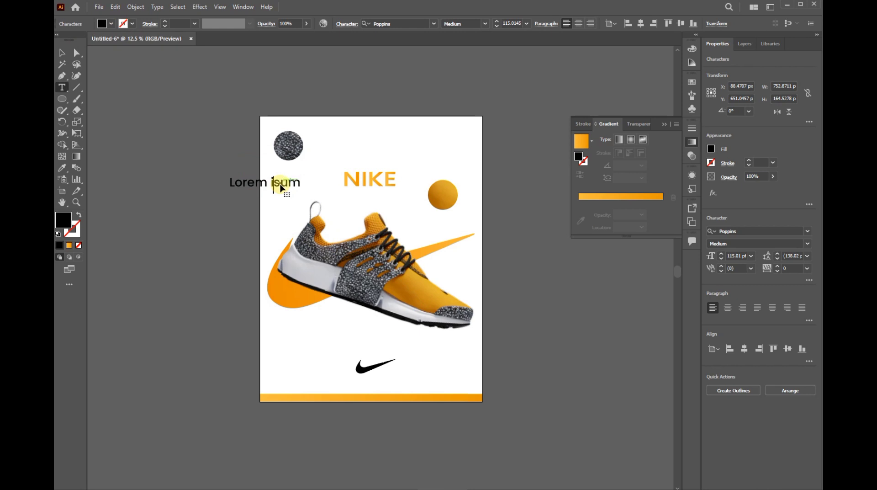
triple_click(280, 185)
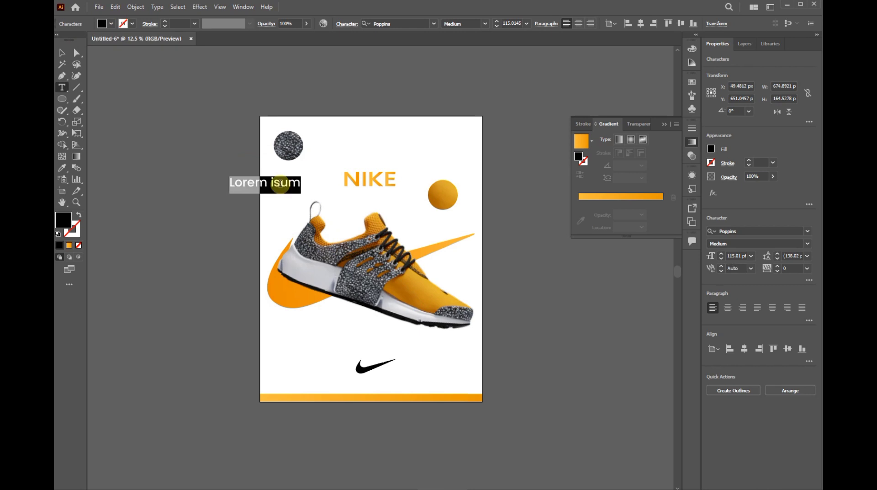
type("AIR")
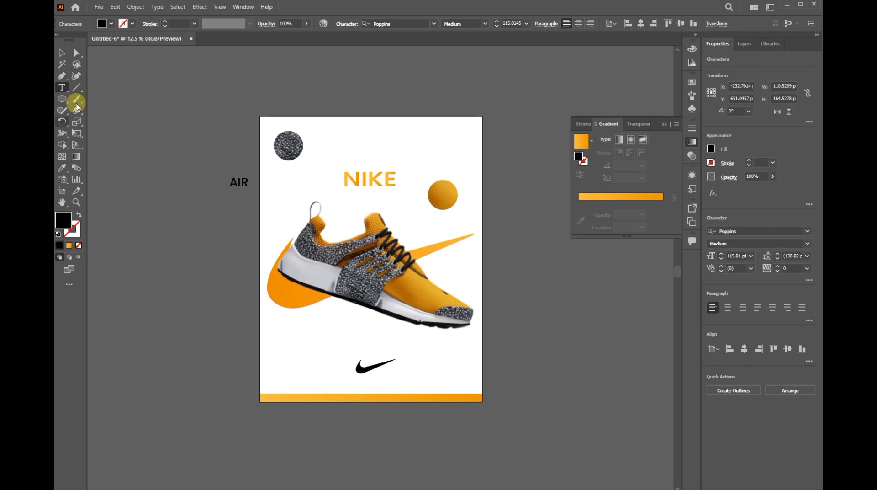
left_click(62, 53)
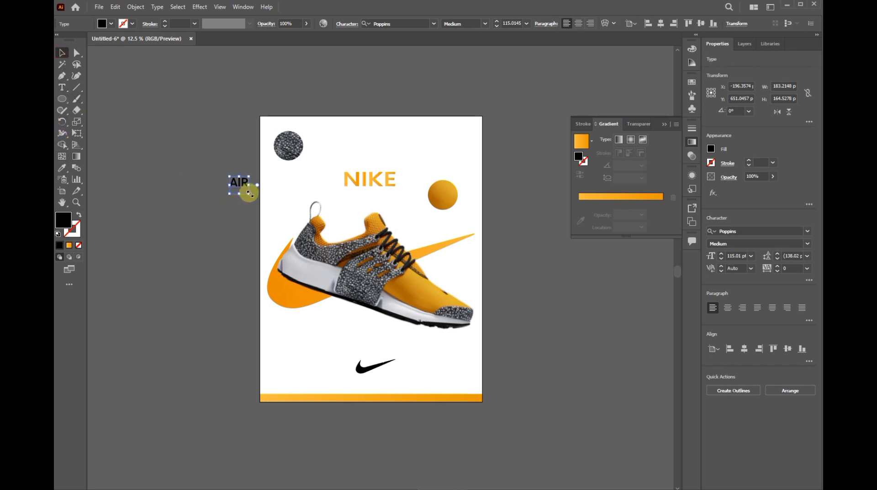
- Enlarge AIR to about 353 pt and open the Poppins weight list
left_click_drag(250, 192, 289, 229)
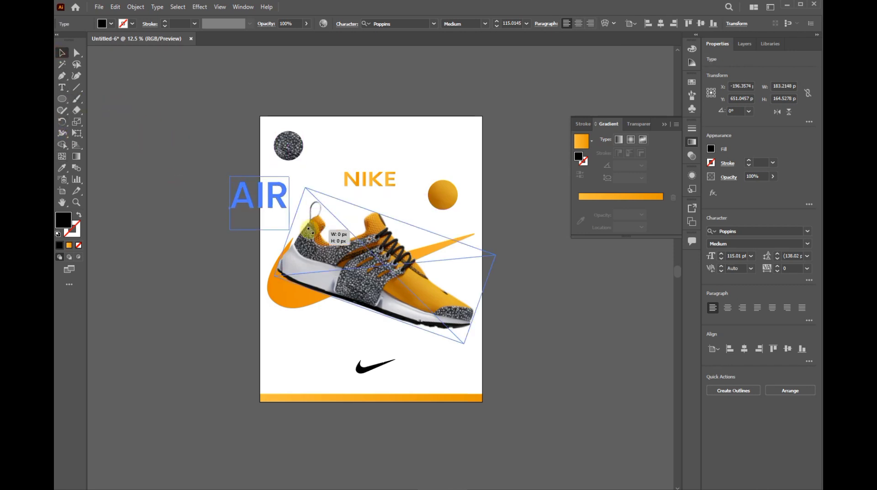
left_click(434, 23)
left_click(434, 24)
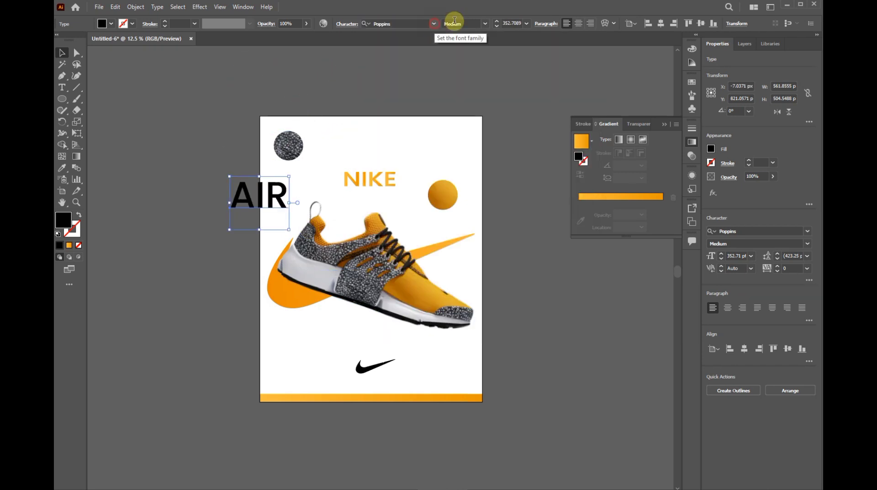
left_click(484, 24)
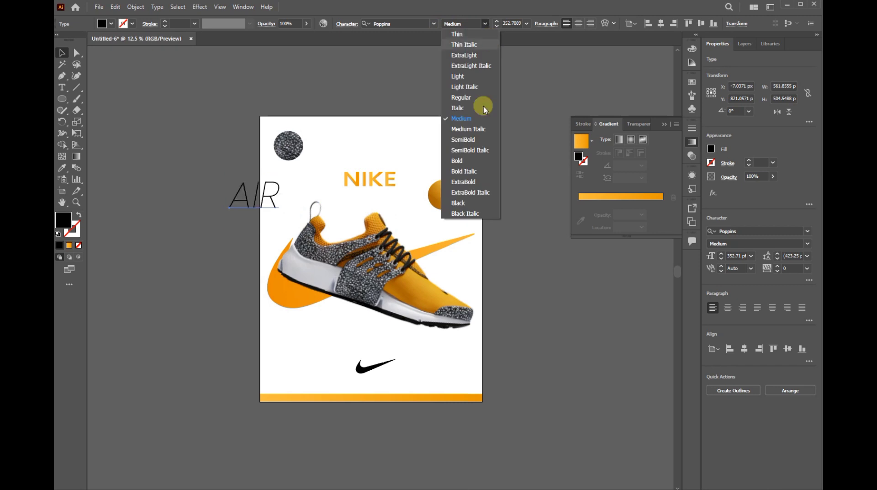
- Make AIR Poppins Bold and position it over the shoe's right side
left_click(466, 166)
left_click_drag(280, 202, 458, 243)
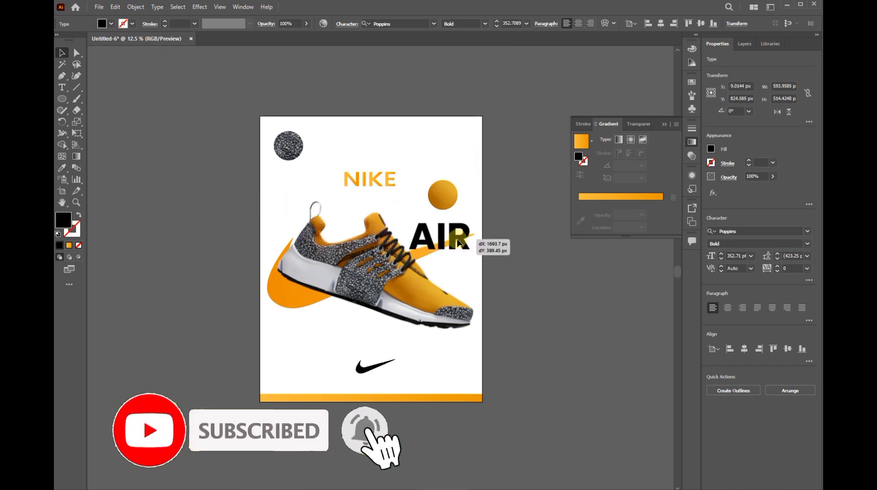
left_click_drag(458, 244, 459, 293)
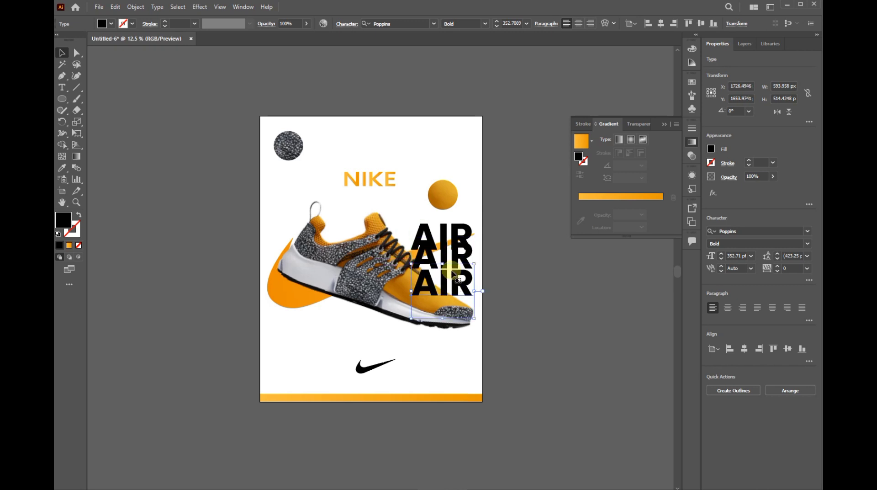
- Replace the middle AIR line's text with PRESTO
key("t")
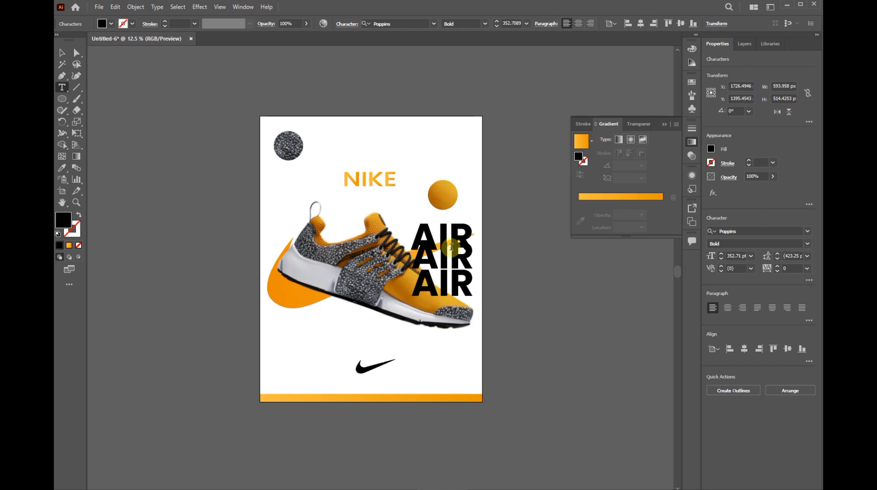
key("ctrl+a")
key("BackSpace")
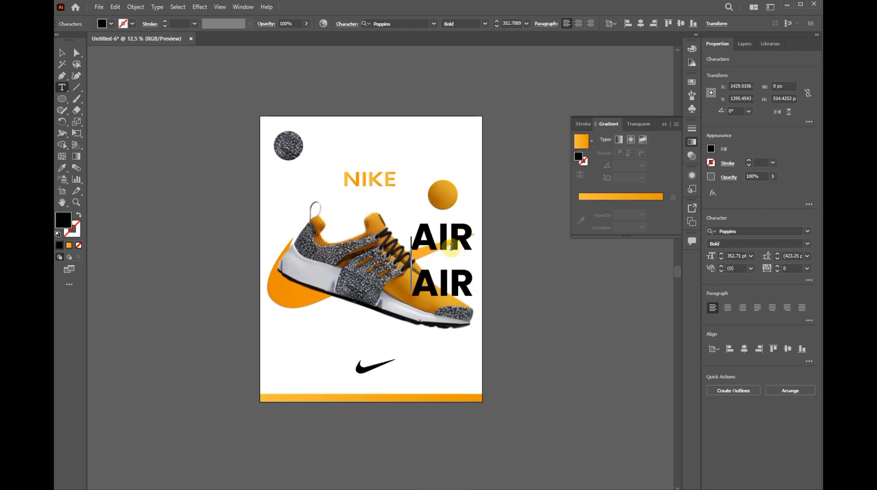
type("P")
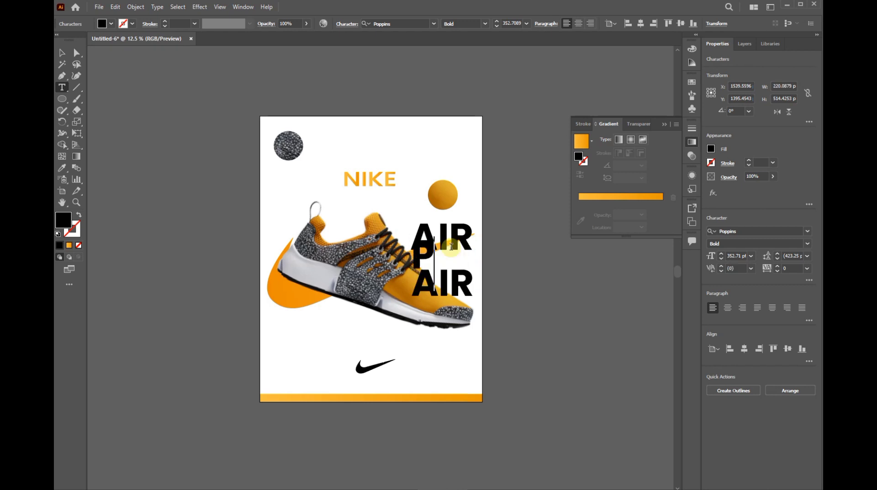
type("RESTO")
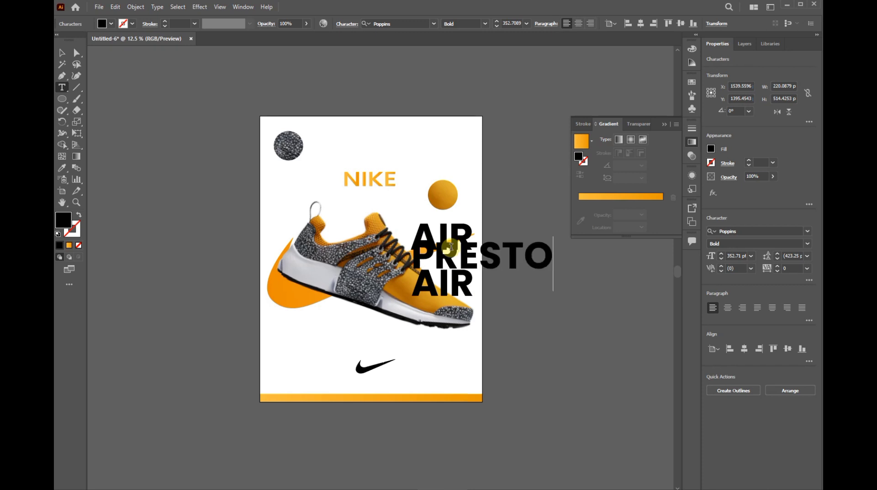
- Shrink PRESTO to the width of AIR and move it between the two AIR lines
left_click(61, 52)
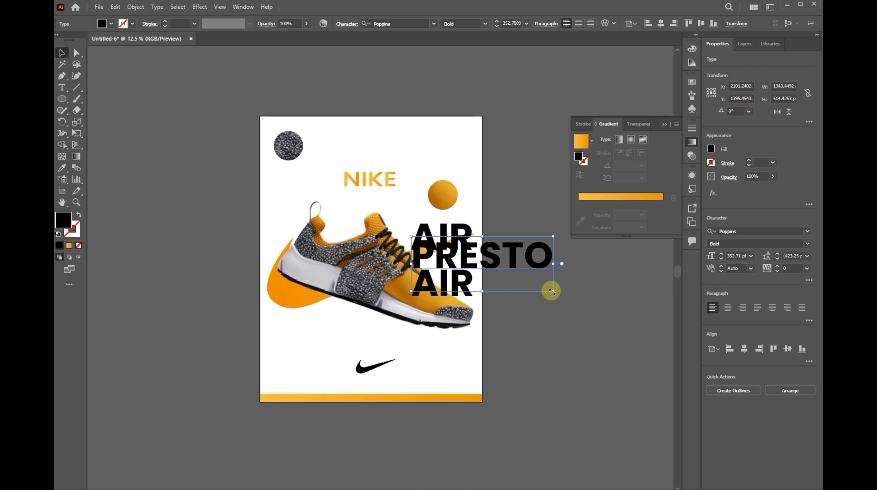
left_click_drag(551, 291, 453, 260)
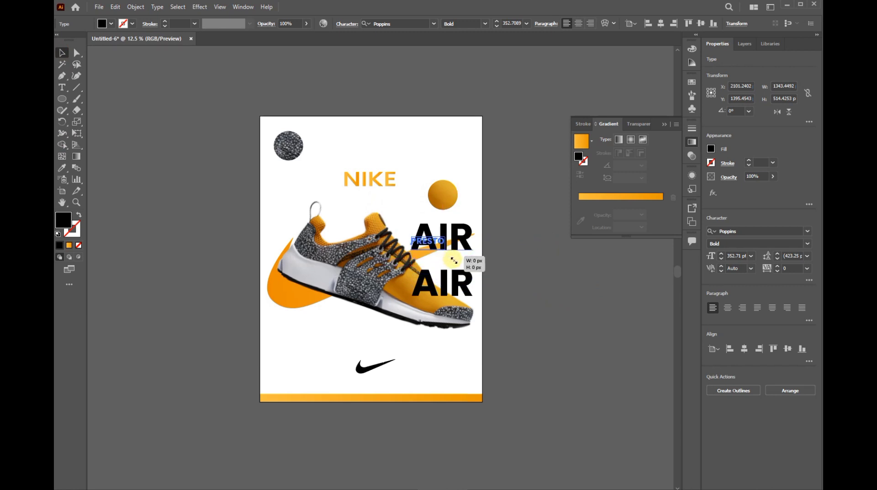
mouse_move(454, 260)
left_mouse_down()
mouse_move(469, 258)
mouse_move(446, 262)
left_mouse_up()
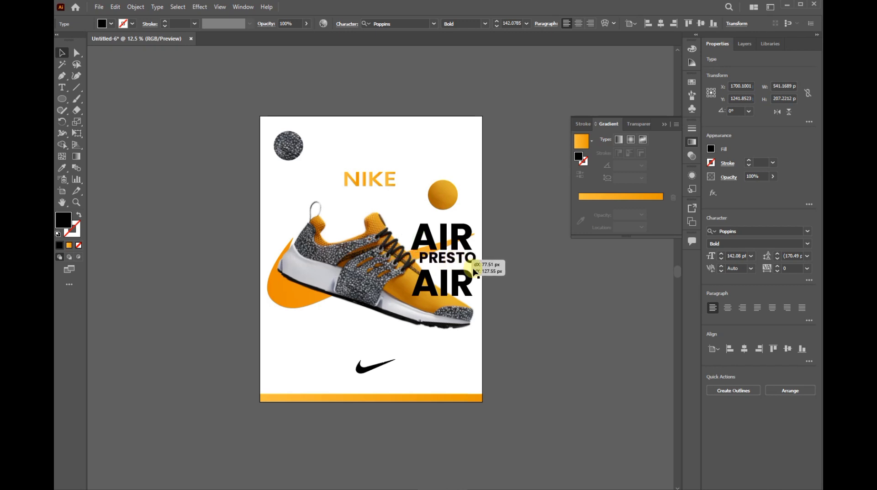
left_click_drag(451, 262, 468, 268)
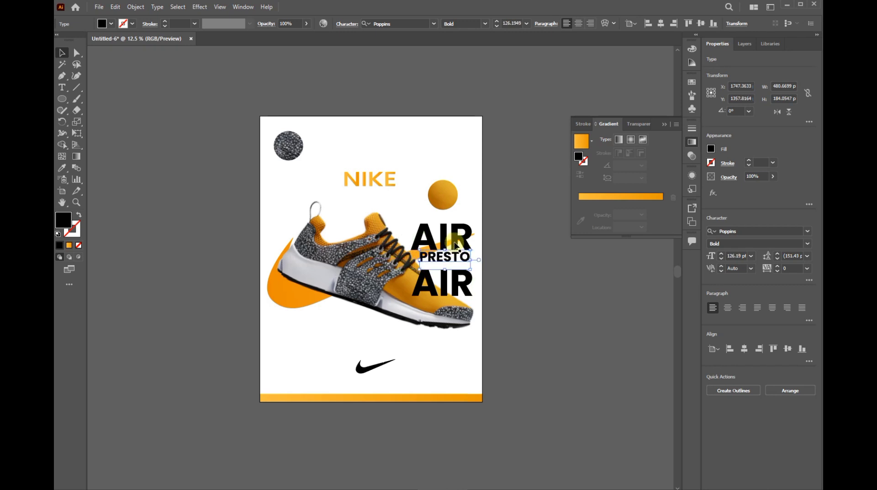
- Resize the top AIR and settle PRESTO into place beneath it
left_click(475, 273)
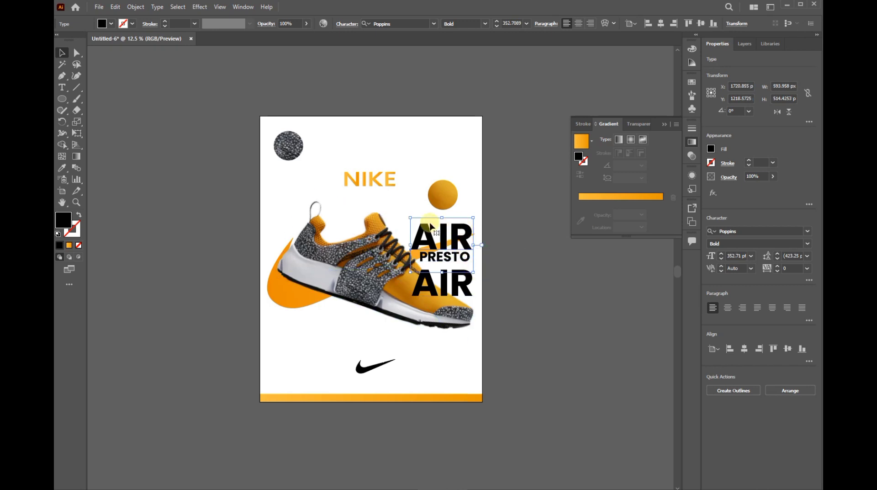
left_click_drag(411, 217, 447, 245)
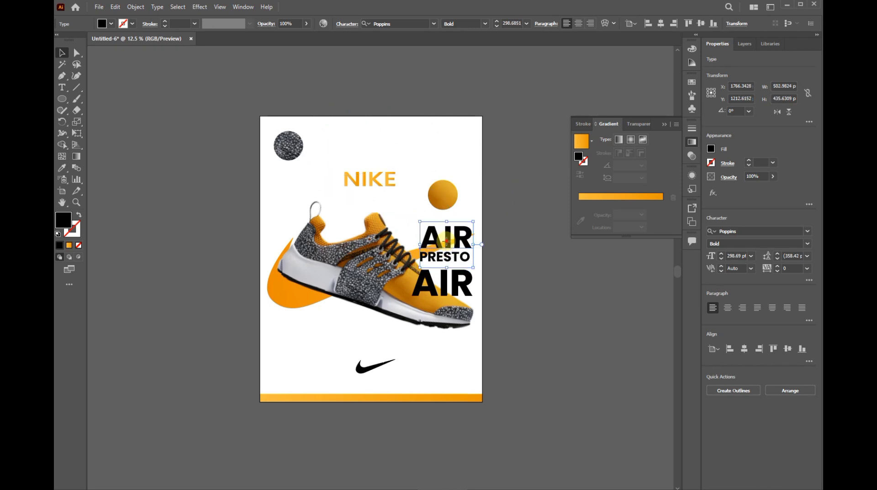
left_click(469, 258)
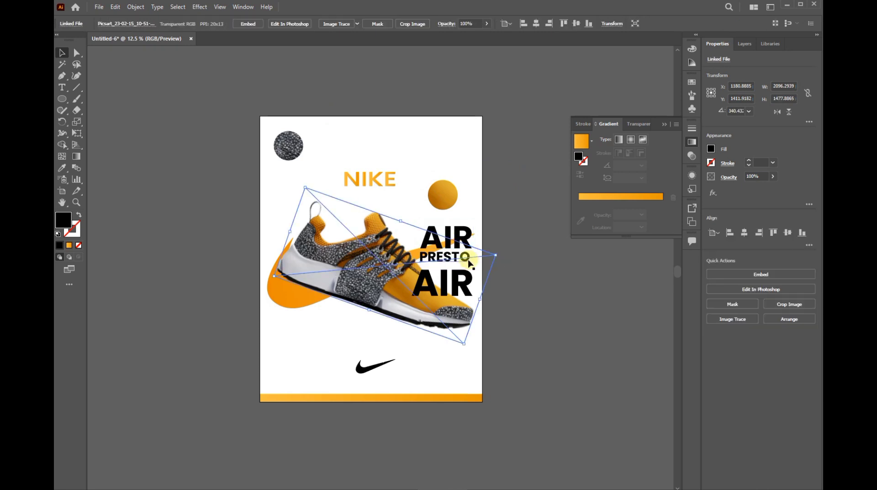
left_click(469, 258)
left_click(486, 256)
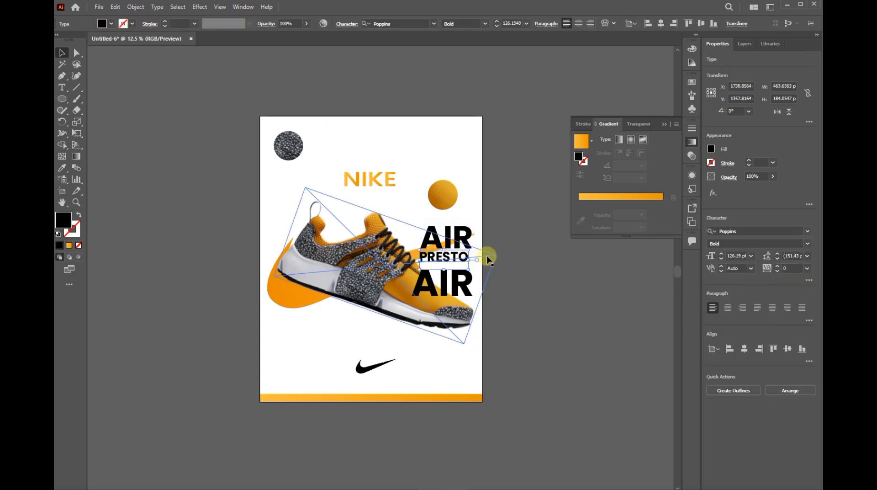
left_click_drag(445, 257, 460, 277)
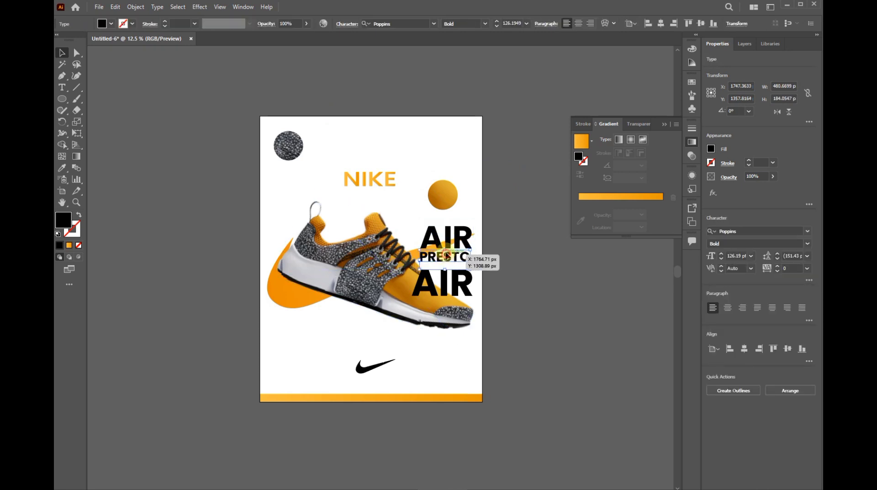
- Retype the lower AIR as QS and enlarge it to about 378 pt under PRESTO
double_click(458, 274)
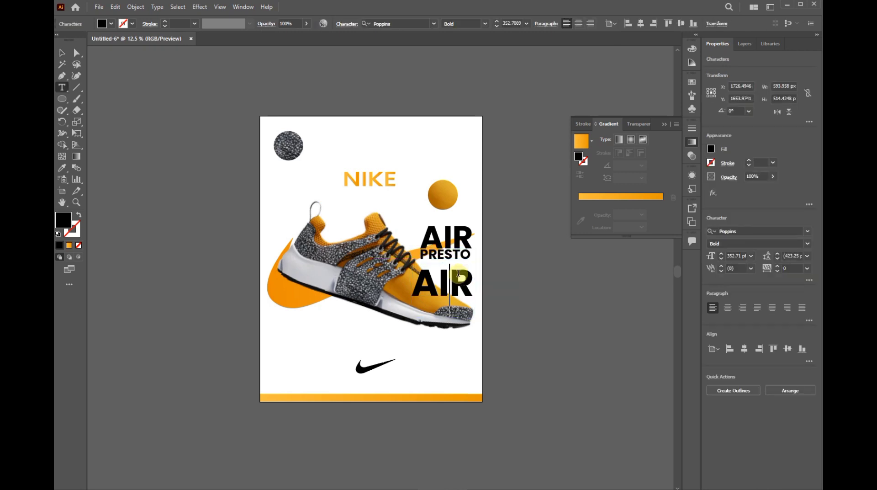
double_click(458, 274)
type("Q")
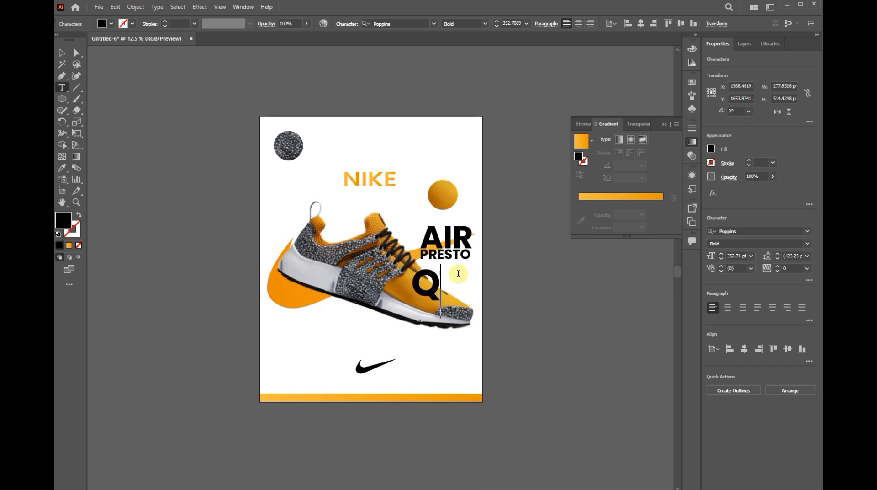
type("S")
left_click(62, 53)
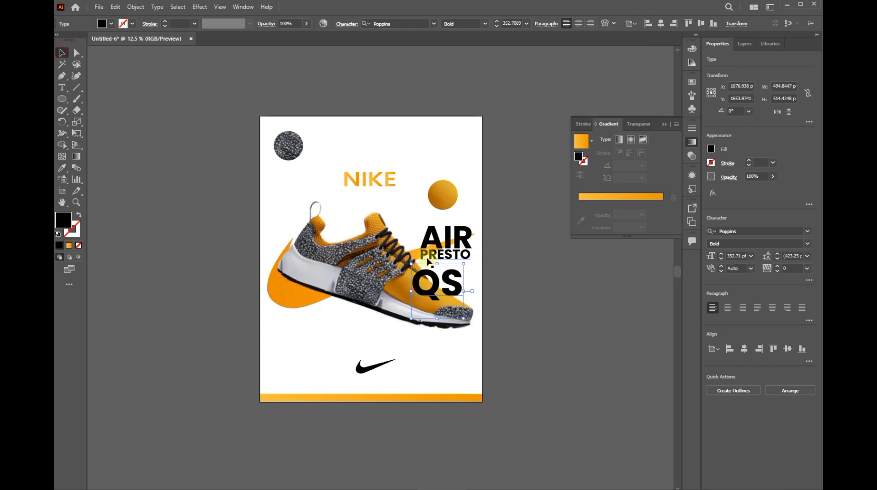
left_click_drag(455, 285, 480, 317)
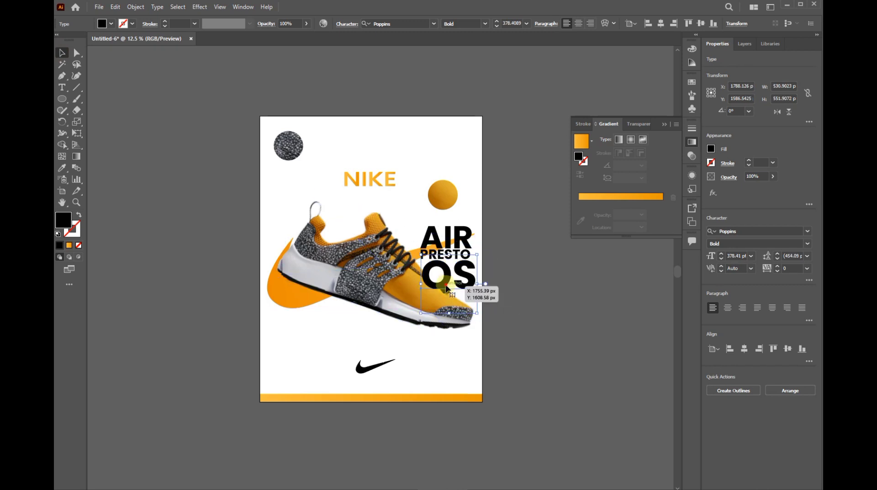
mouse_move(447, 288)
left_mouse_down()
mouse_move(448, 239)
mouse_move(447, 274)
left_mouse_up()
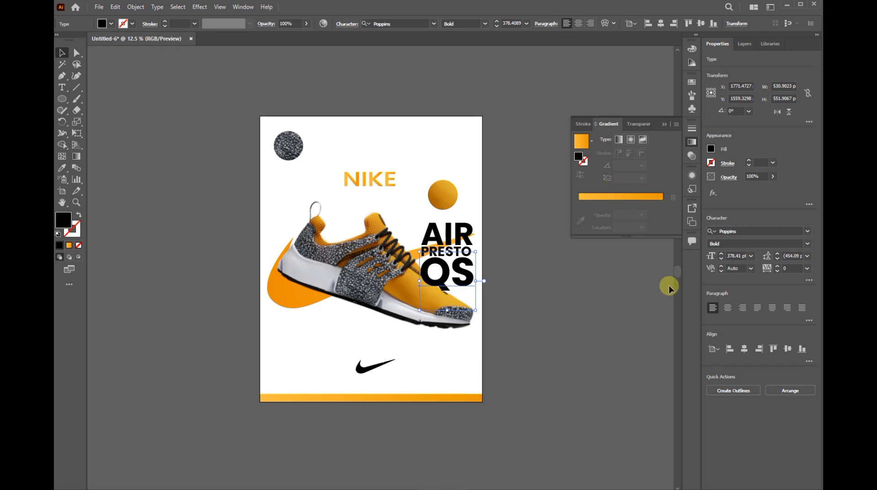
- Send QS behind the shoe, then tilt the shoe to about 334° and raise it
left_click(784, 389)
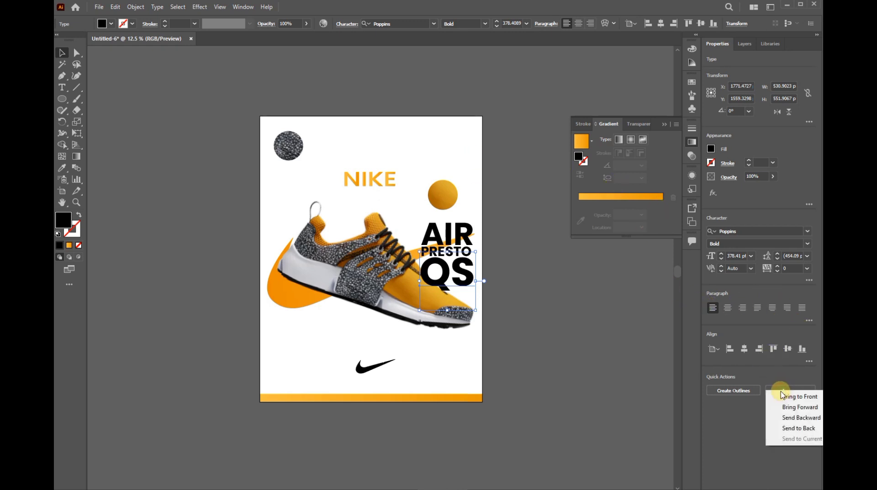
left_click(794, 428)
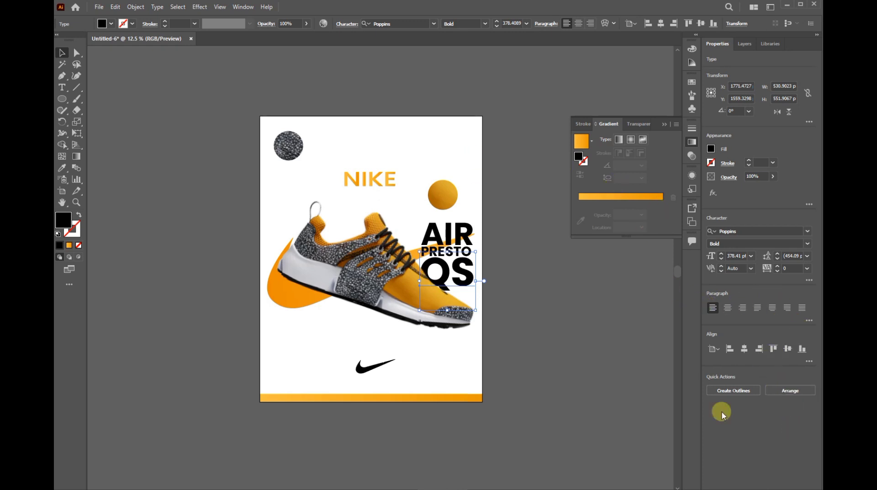
left_click(498, 238)
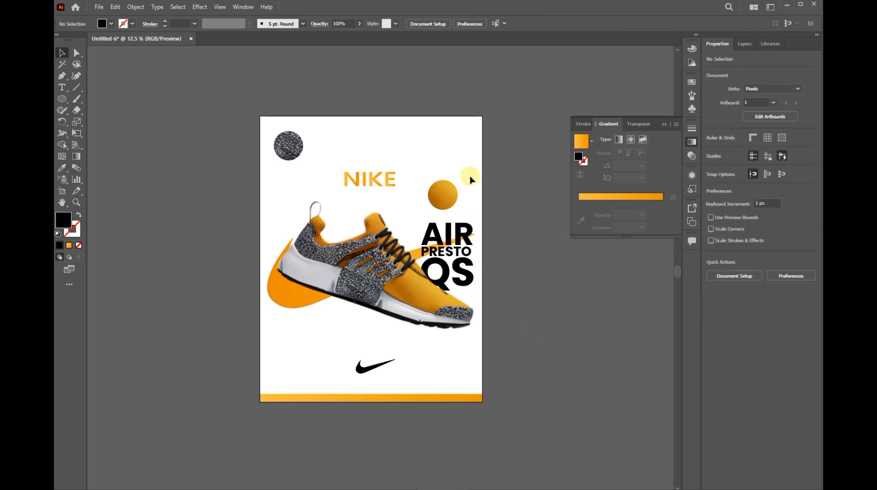
left_click(411, 309)
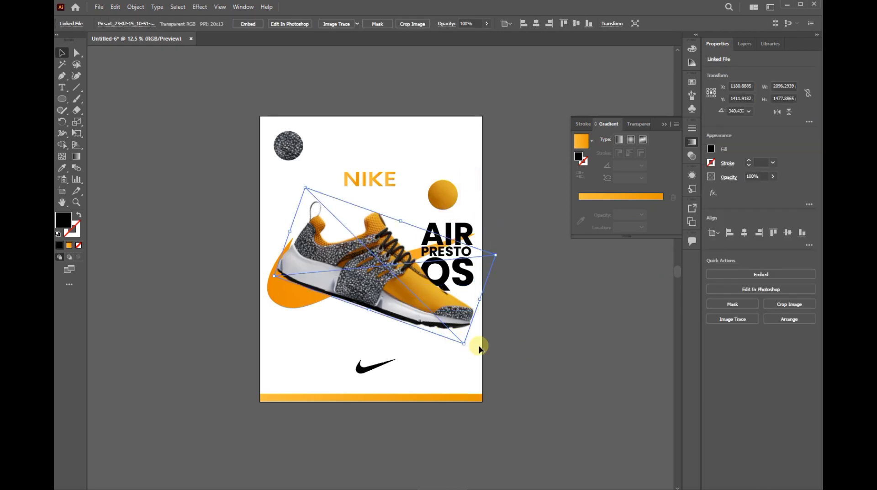
left_click_drag(468, 344, 461, 353)
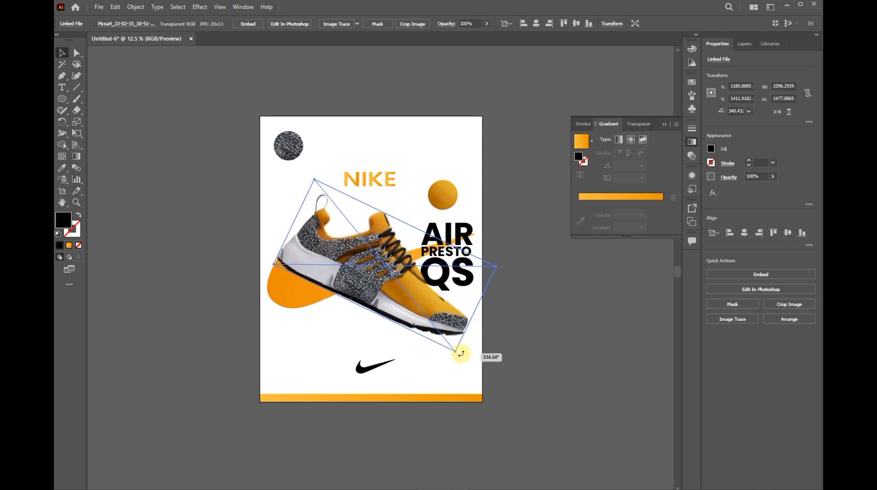
left_click_drag(424, 322, 424, 319)
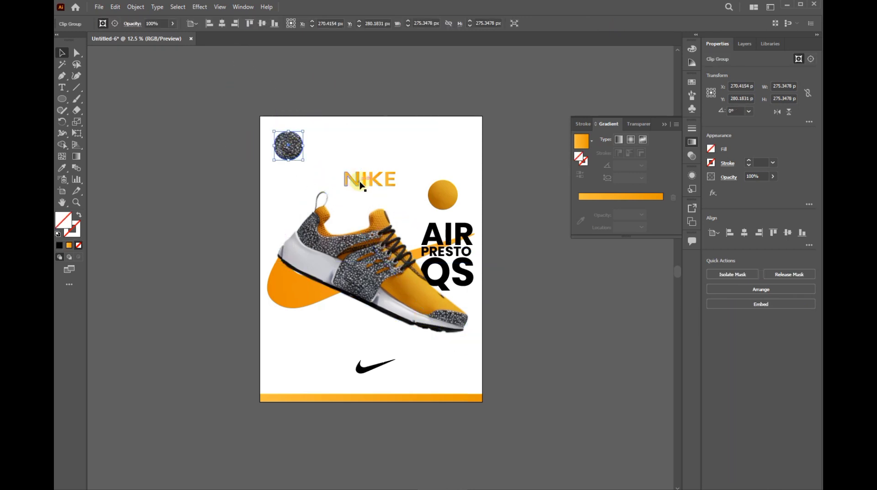
- Nudge NIKE and the orange ball slightly upward
left_click_drag(365, 181, 365, 176)
left_click_drag(439, 193, 452, 200)
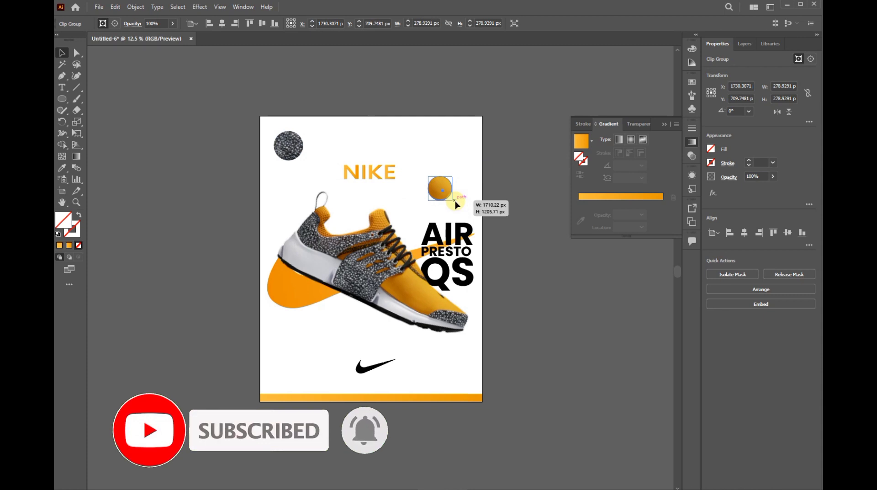
left_click(486, 160)
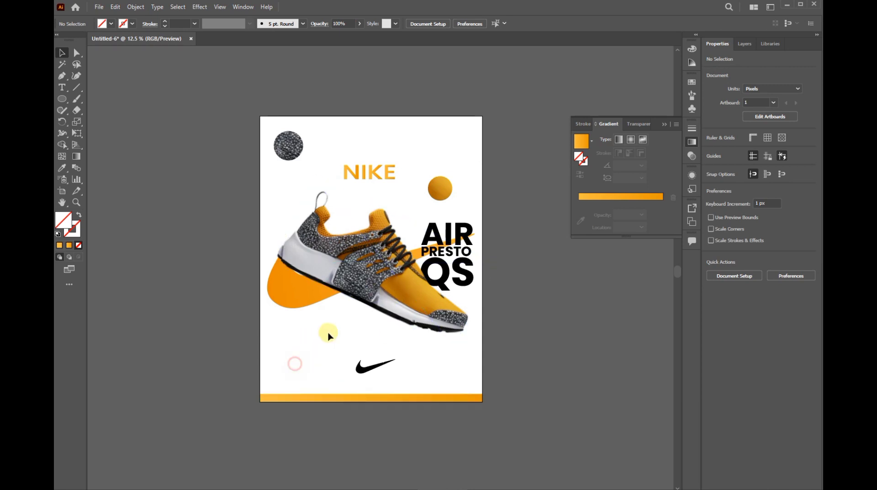
- Drag the drop-shadow PNG from the resources folder into the poster, then minimise Explorer
key("alt+Tab")
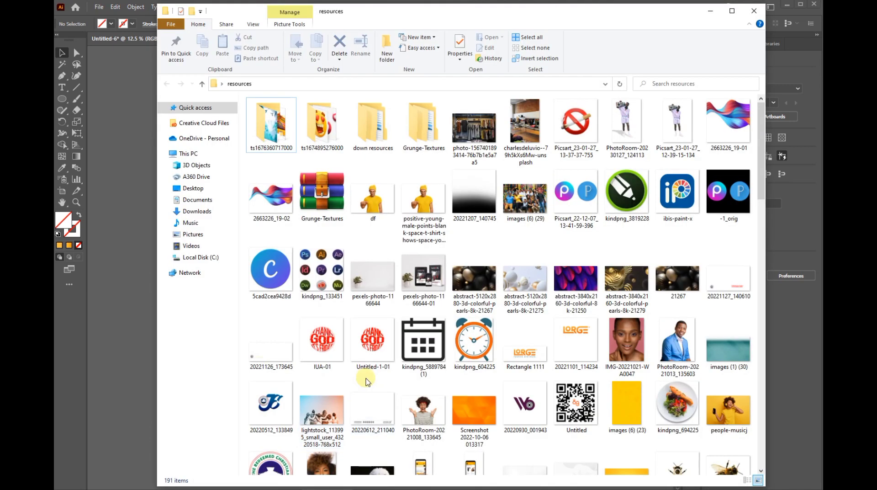
scroll(424, 367, "down", 5)
scroll(424, 366, "down", 5)
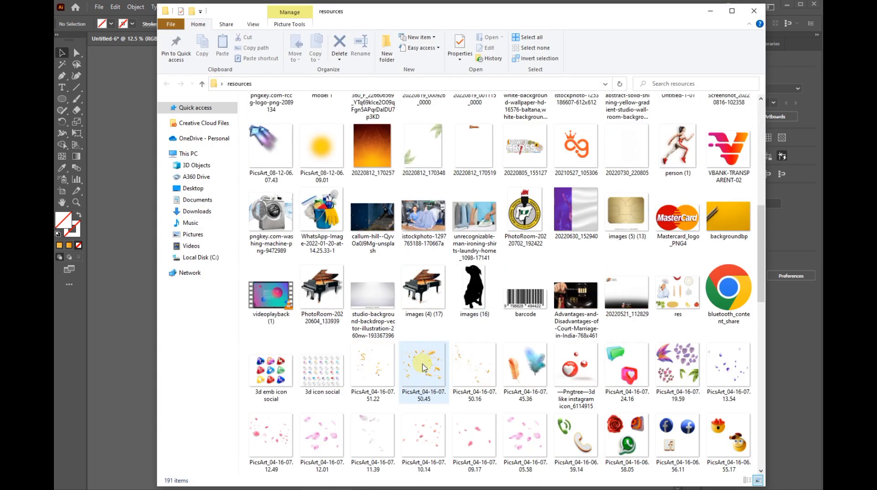
scroll(423, 367, "down", 5)
scroll(423, 366, "down", 5)
scroll(423, 366, "down", 5)
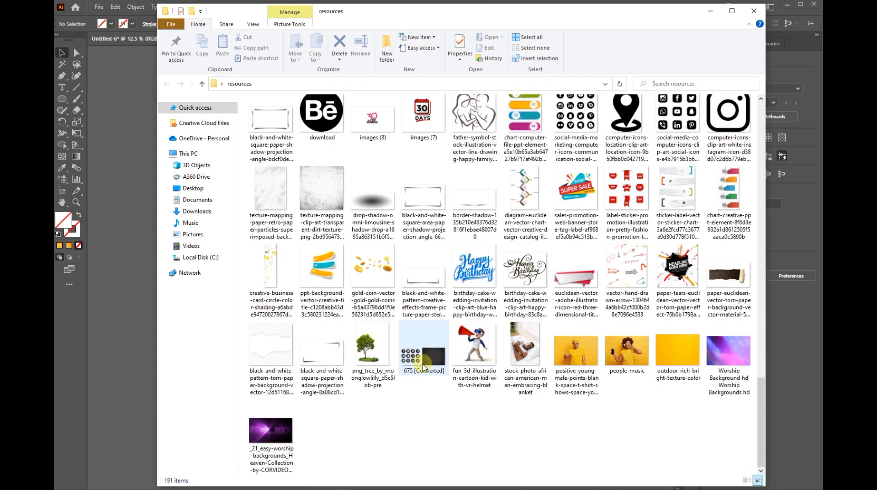
left_click(370, 206)
left_click_drag(401, 308, 133, 330)
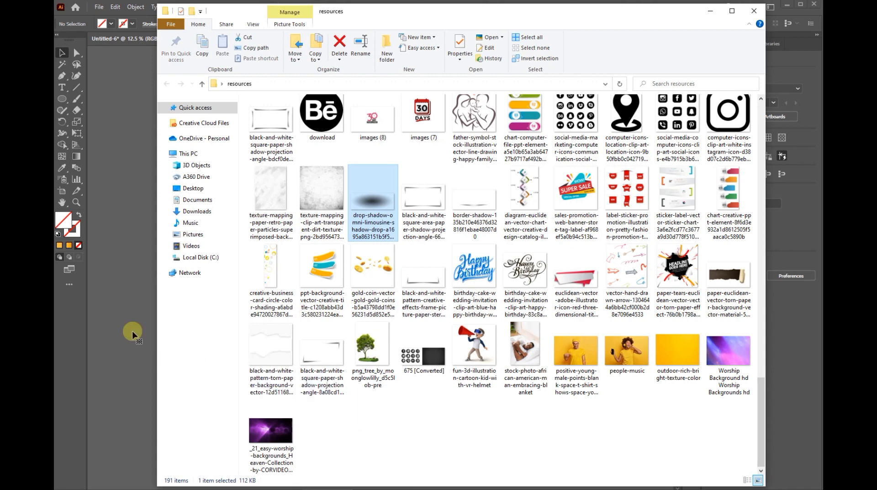
left_click(133, 331)
left_click(710, 11)
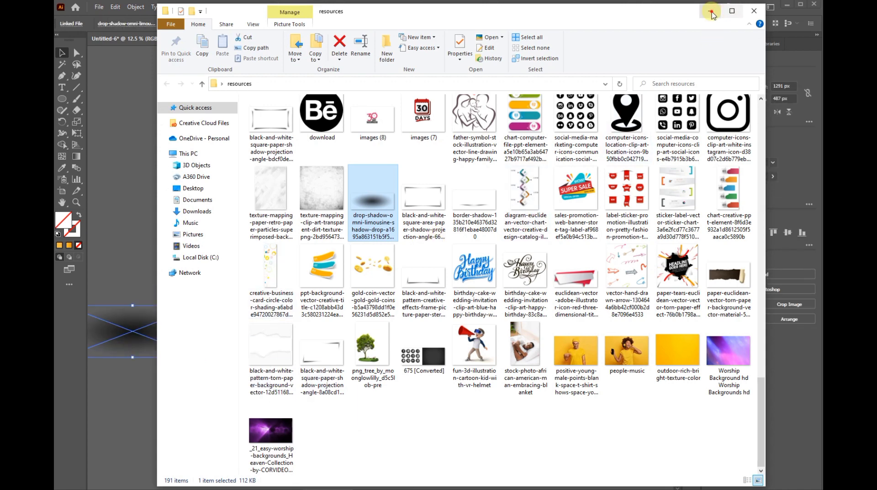
- Flatten and widen the shadow image to about 1619 px into a soft strip beneath the shoe's sole
mouse_move(129, 332)
left_mouse_down()
mouse_move(352, 341)
mouse_move(356, 364)
mouse_move(356, 318)
left_mouse_up()
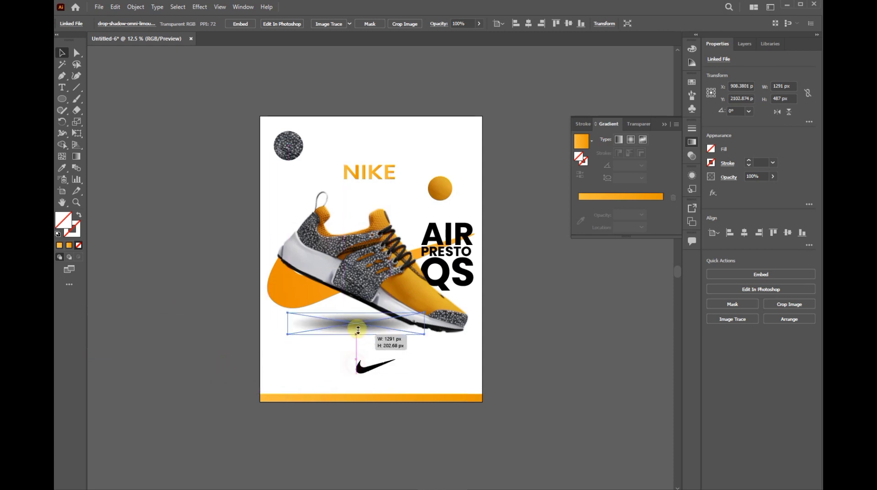
left_click(329, 337)
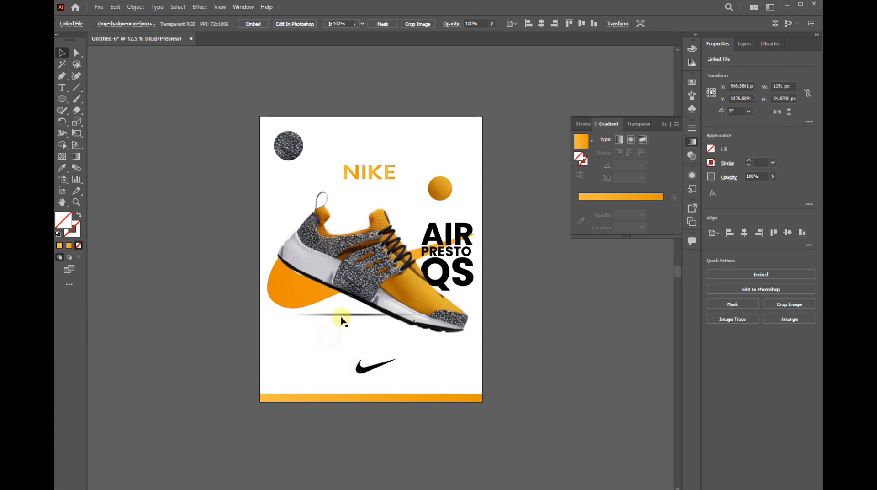
mouse_move(345, 315)
left_mouse_down()
mouse_move(364, 333)
mouse_move(288, 334)
left_mouse_up()
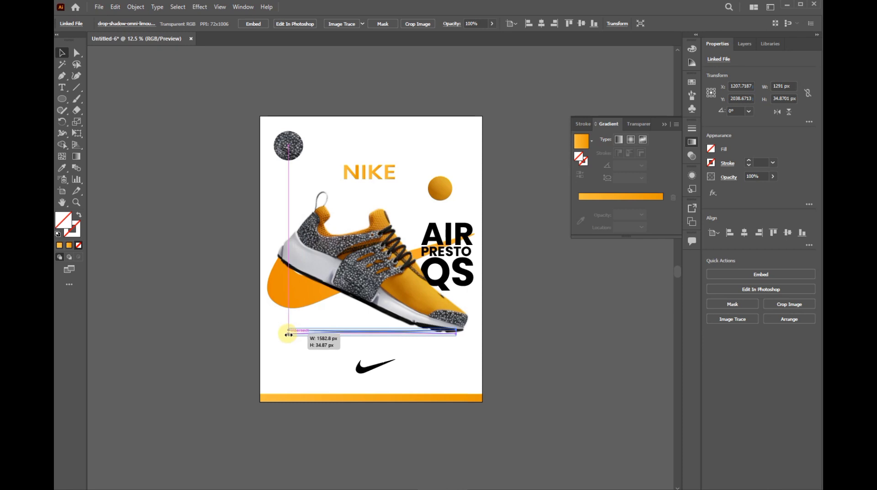
left_click_drag(288, 334, 284, 332)
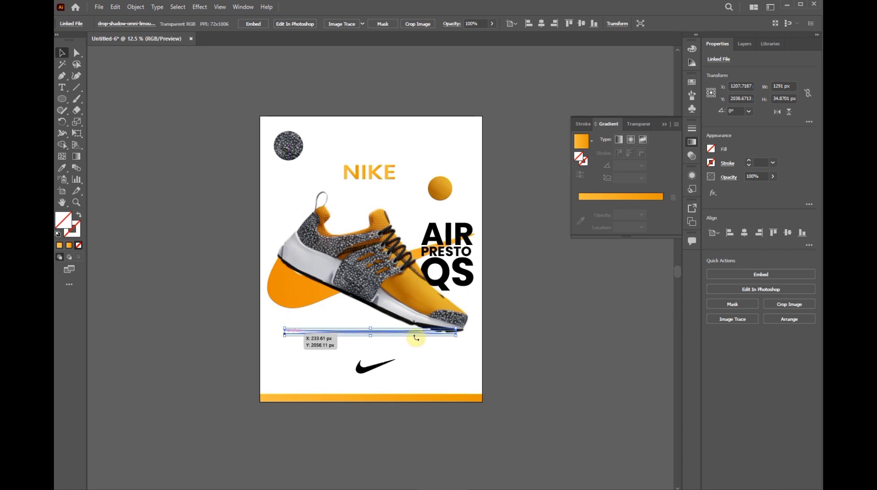
left_click(516, 319)
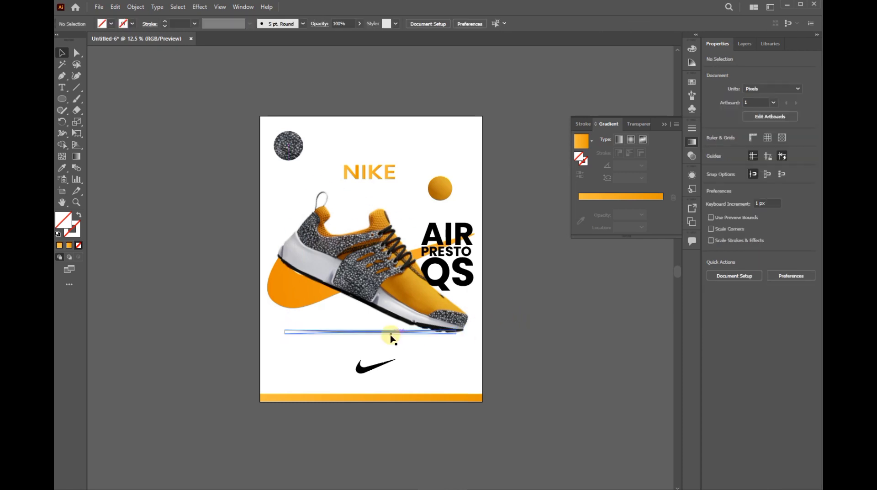
mouse_move(390, 337)
left_mouse_down()
mouse_move(397, 336)
mouse_move(380, 337)
left_mouse_up()
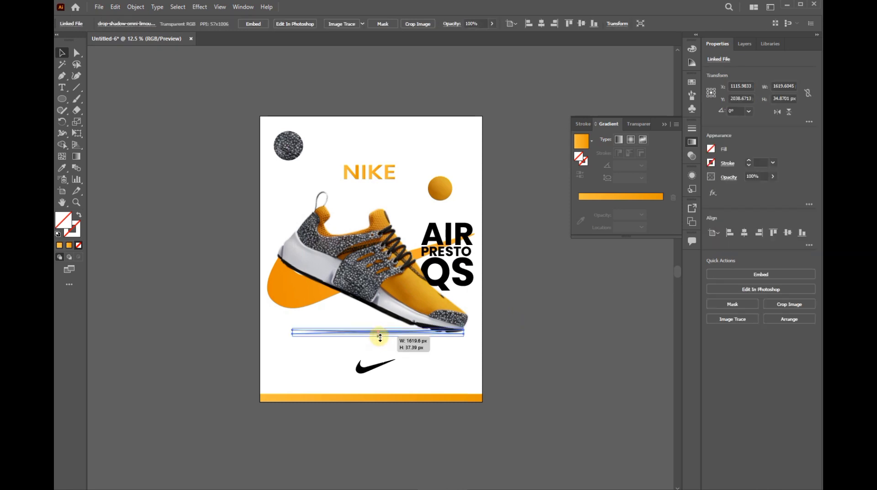
left_click(554, 333)
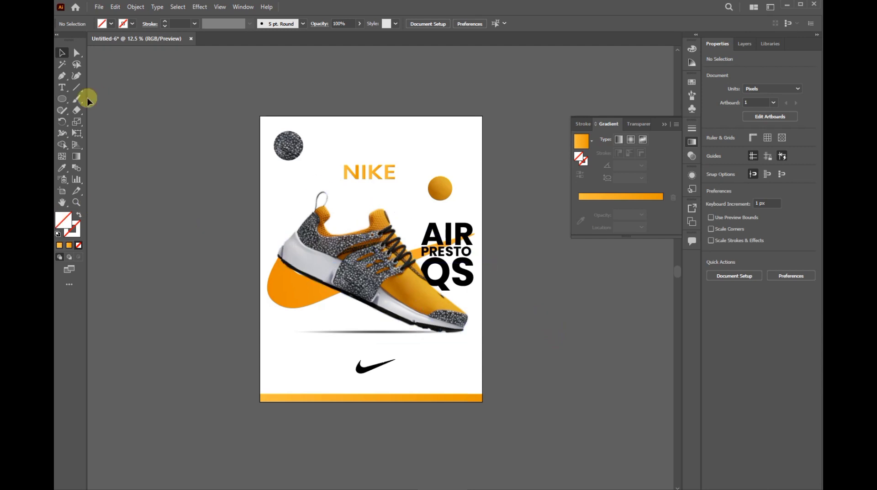
- Draw a small rectangle beside the grey circle and fill it with the orange gradient
left_click(64, 97)
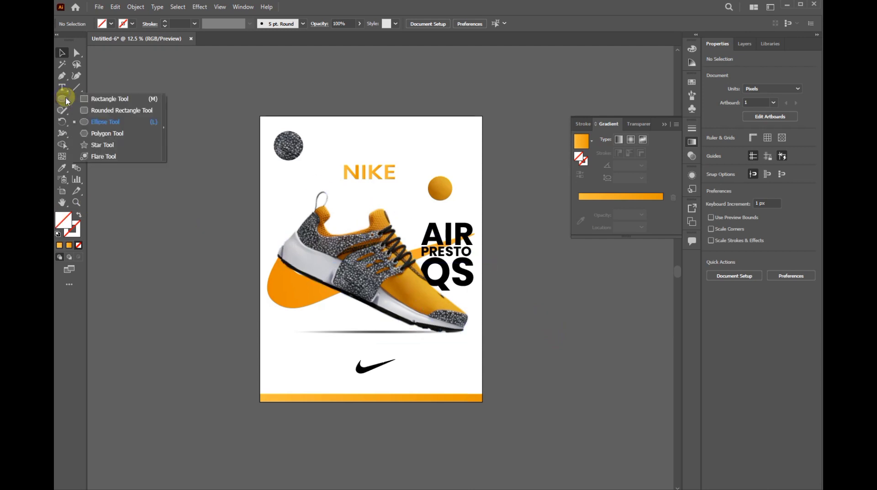
left_click(117, 99)
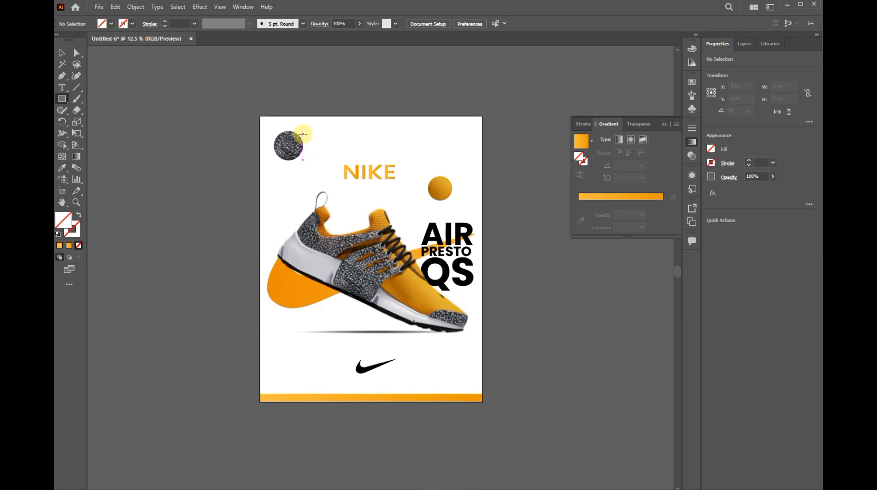
mouse_move(303, 134)
left_mouse_down()
mouse_move(314, 144)
mouse_move(320, 136)
left_mouse_up()
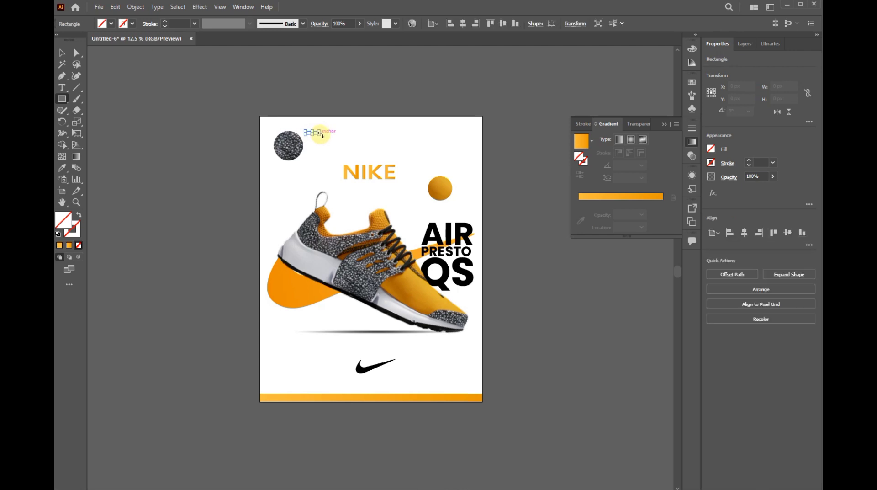
left_click(711, 148)
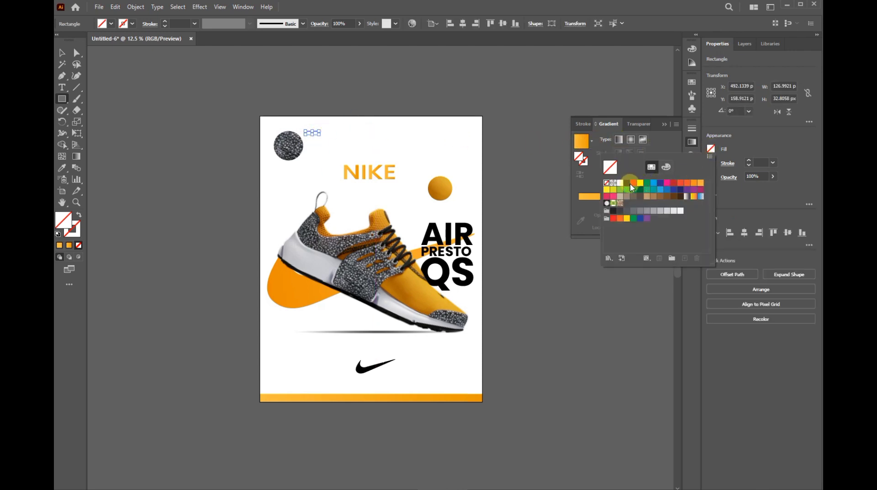
left_click(587, 147)
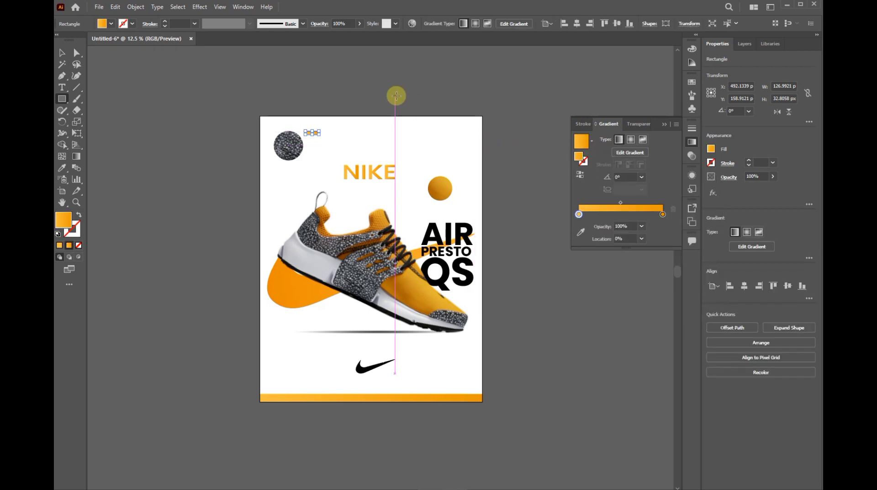
- Move the bar down beside the circle, keeping its orange gradient fill after trying black
left_click(62, 53)
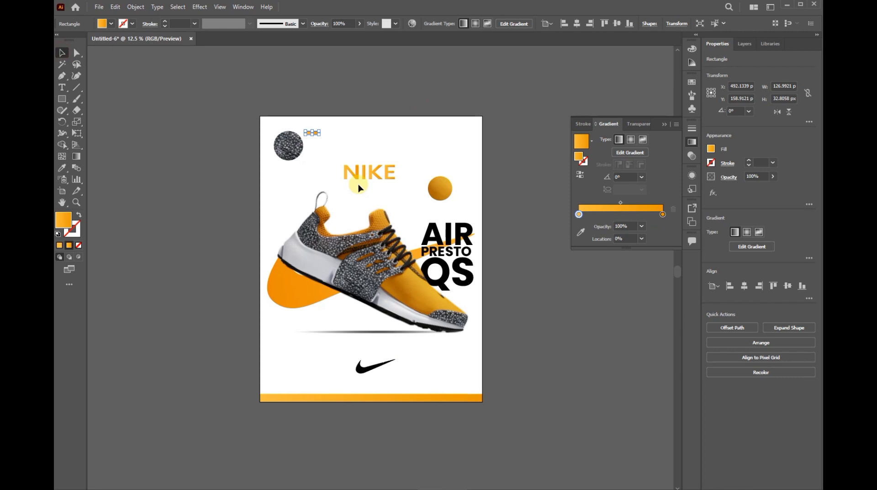
left_click(305, 134)
left_click_drag(311, 133, 314, 142)
left_click(710, 150)
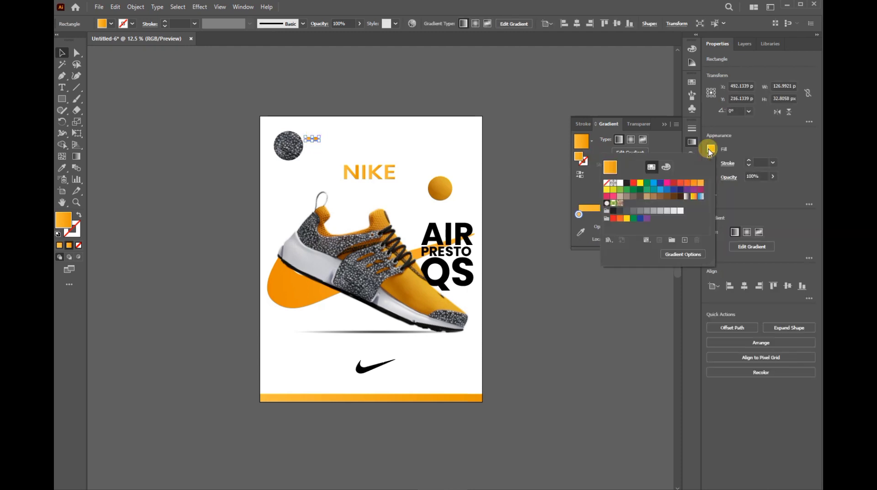
left_click(626, 183)
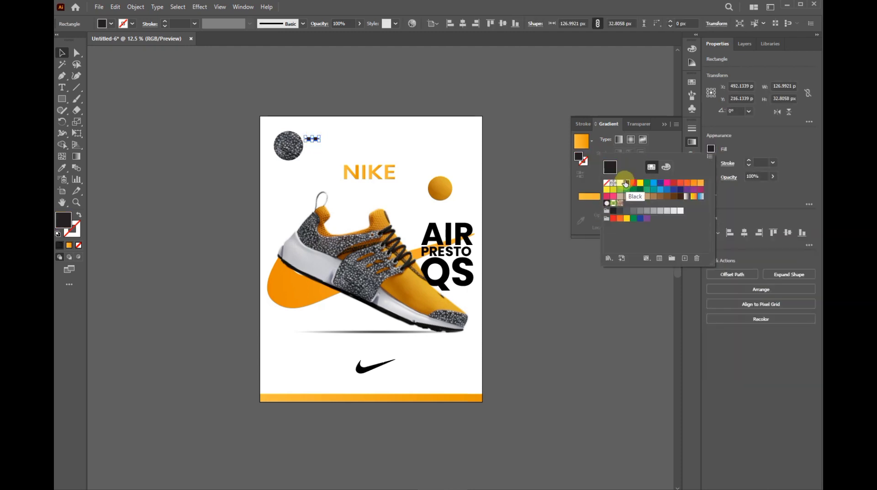
left_click(415, 96)
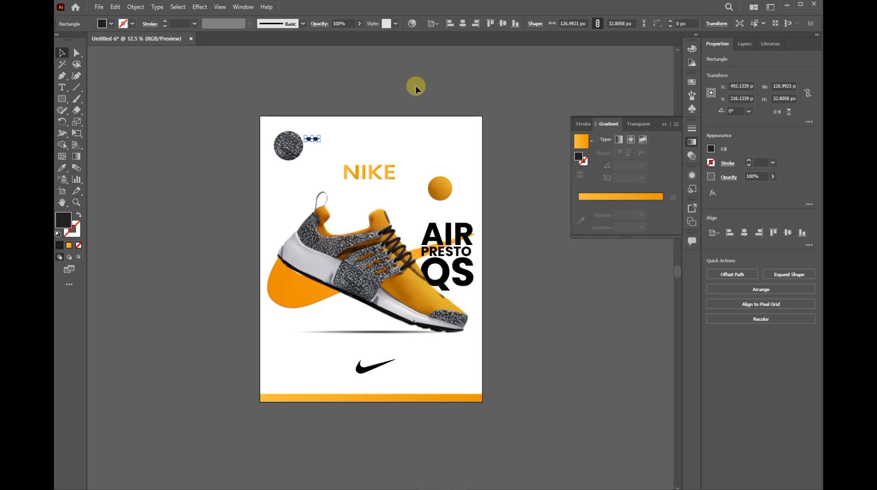
key("period")
- Duplicate the orange bar just below it and fill the copy with black
left_click(316, 143)
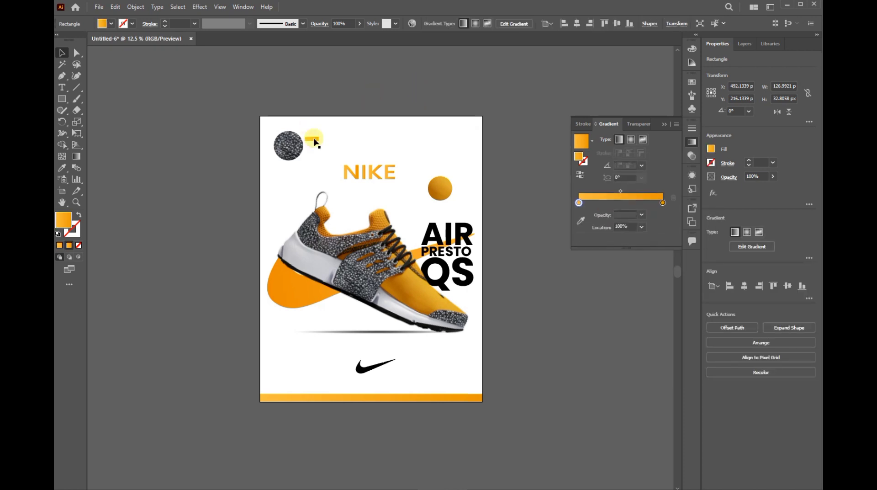
left_click_drag(315, 143, 315, 139)
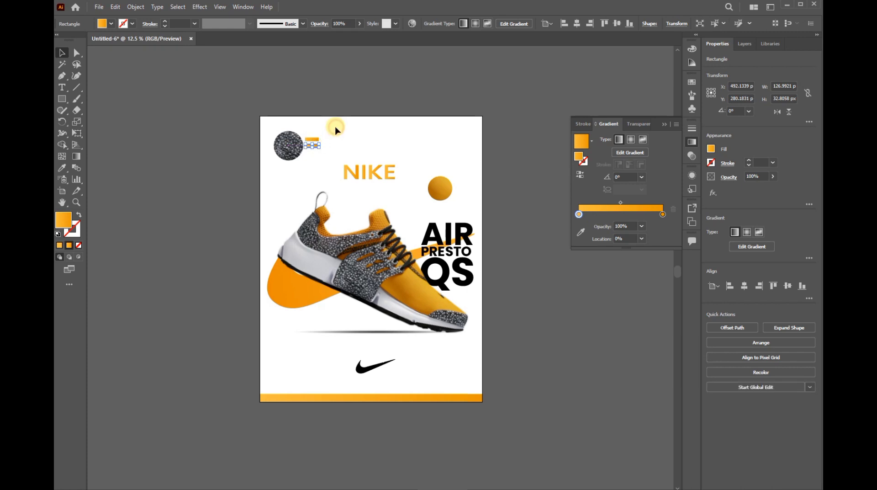
left_click(333, 127)
left_click(315, 142)
left_click_drag(318, 140, 319, 146)
left_click(710, 148)
left_click(627, 183)
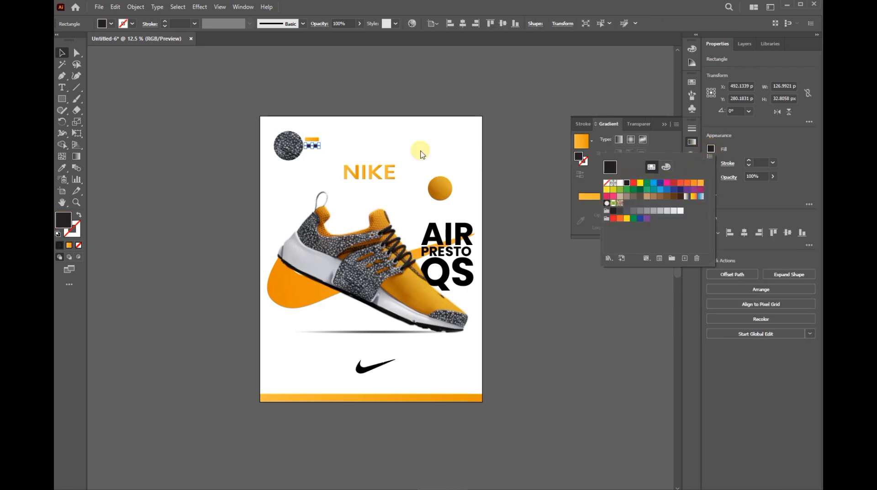
left_click(338, 139)
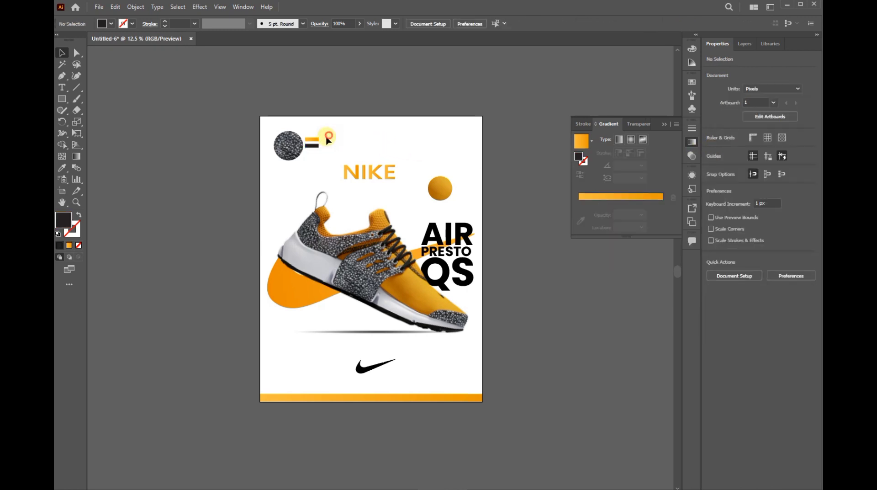
- Scale the orange and black bar pair down to about 82 × 59 px
left_click_drag(327, 136, 317, 149)
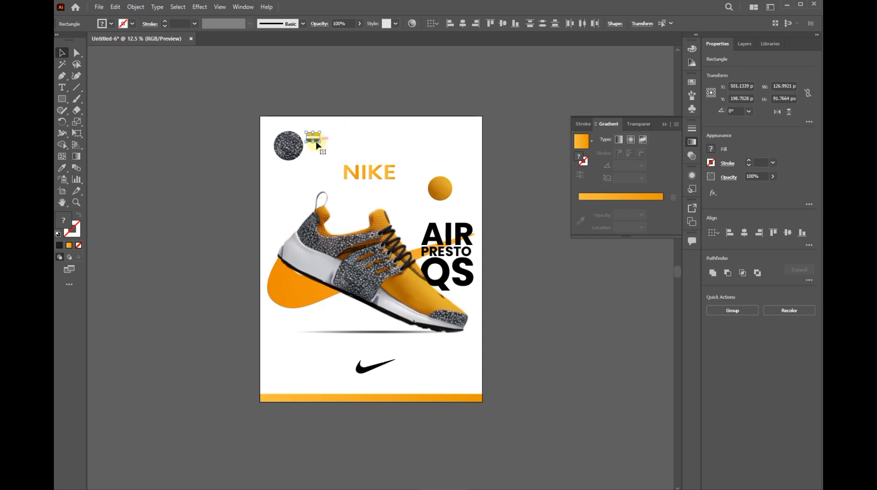
left_click_drag(320, 142, 319, 139)
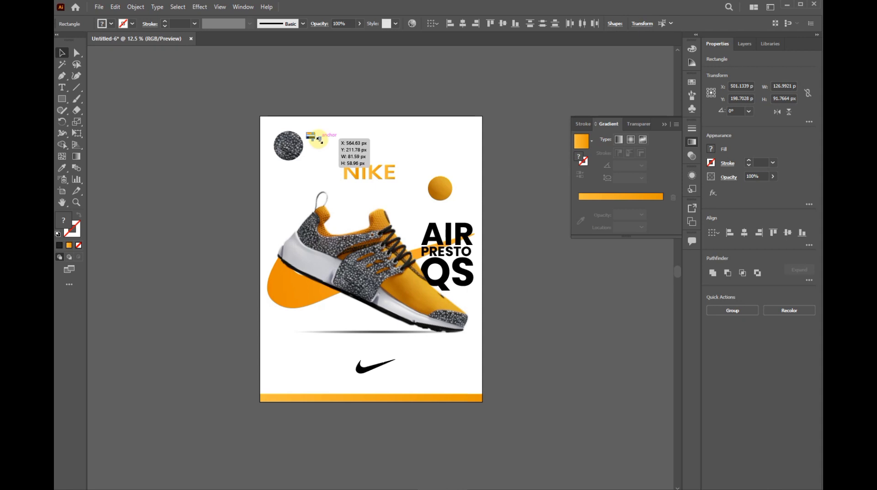
left_click(344, 135)
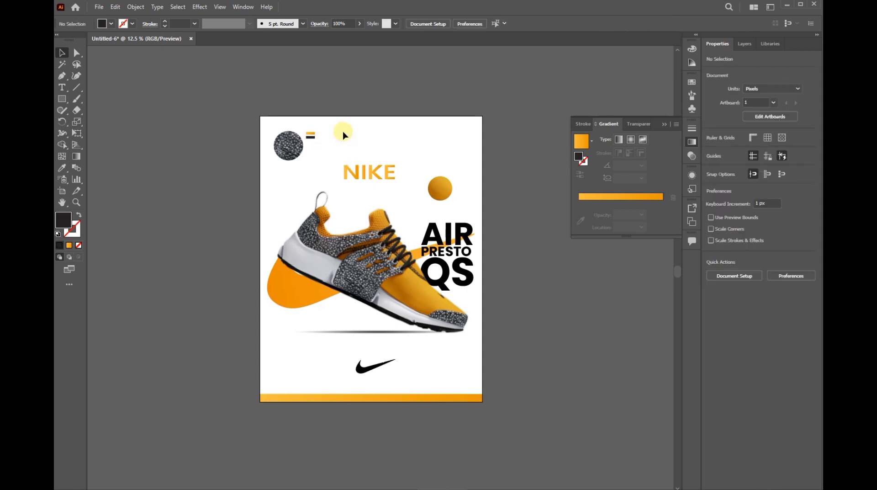